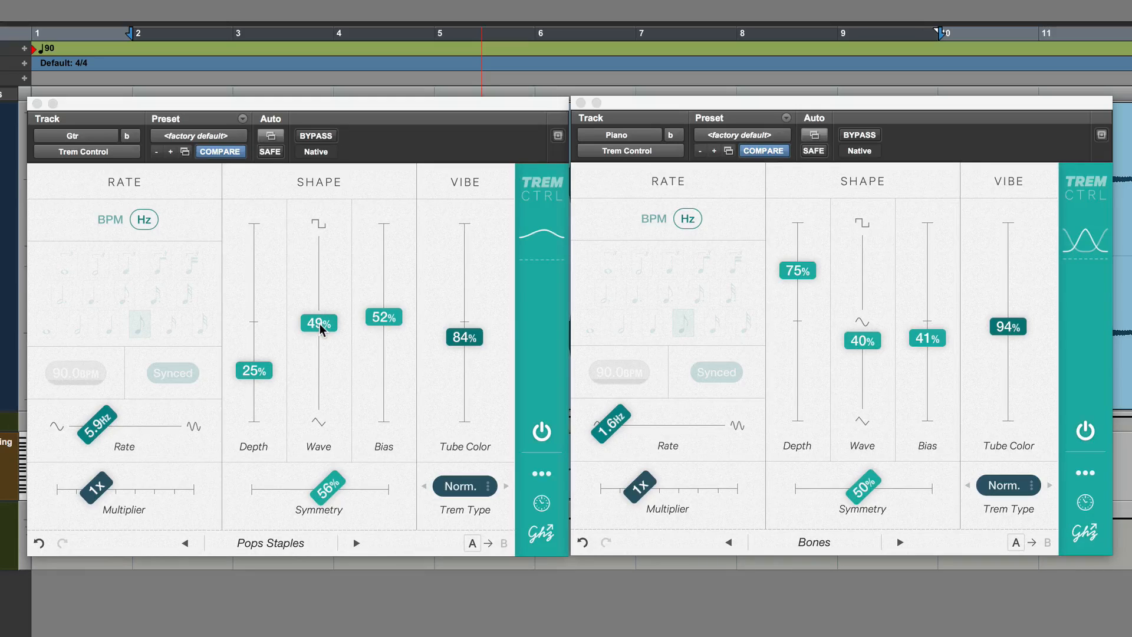
# Adjust the Gtr tremolo's shape to 42% Wave, 53% Symmetry and 33% Bias
pyautogui.moveTo(320, 323)
pyautogui.mouseDown()
pyautogui.moveTo(317, 221)
pyautogui.moveTo(331, 434)
pyautogui.moveTo(309, 203)
pyautogui.moveTo(305, 289)
pyautogui.moveTo(321, 386)
pyautogui.moveTo(319, 337)
pyautogui.mouseUp()
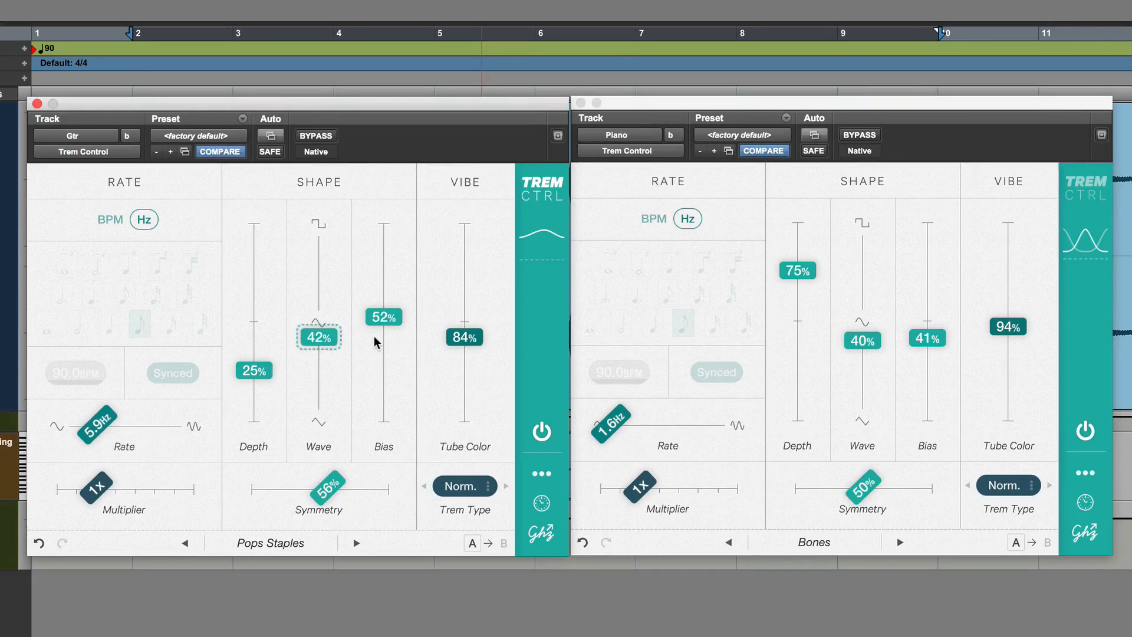
pyautogui.moveTo(336, 476); pyautogui.dragTo(225, 520)
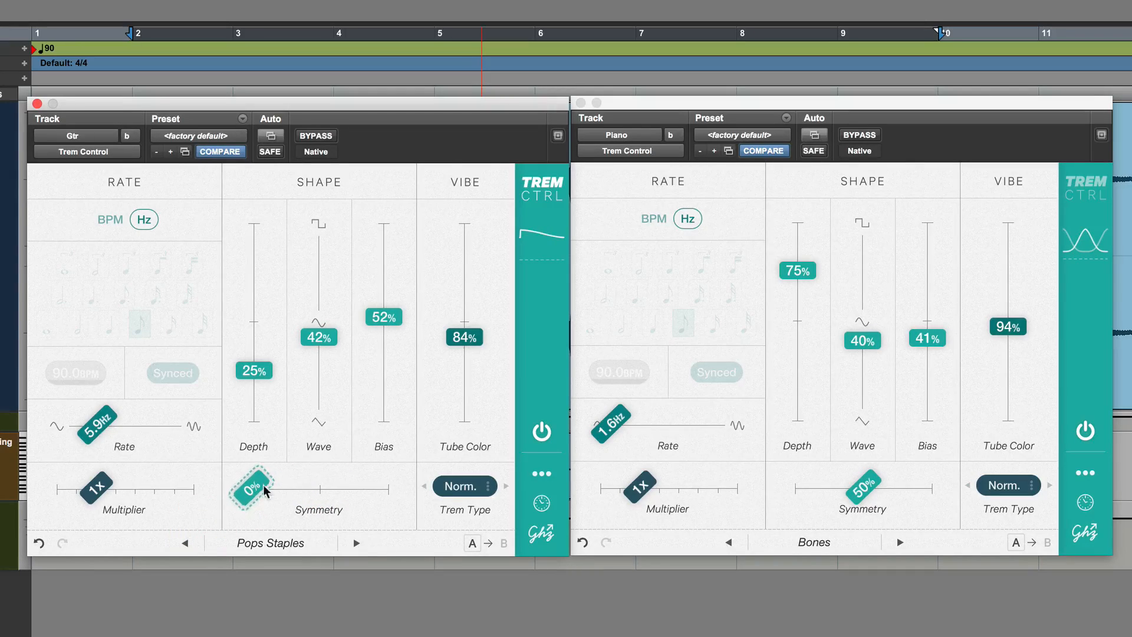
pyautogui.moveTo(296, 488); pyautogui.dragTo(337, 493)
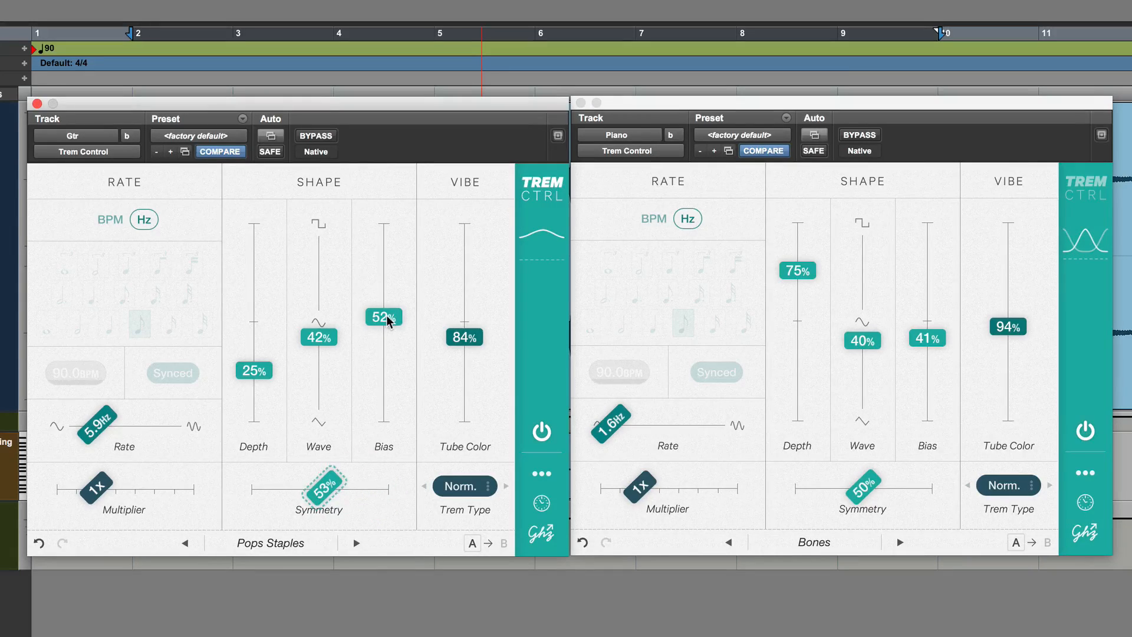
pyautogui.moveTo(389, 314); pyautogui.dragTo(389, 351)
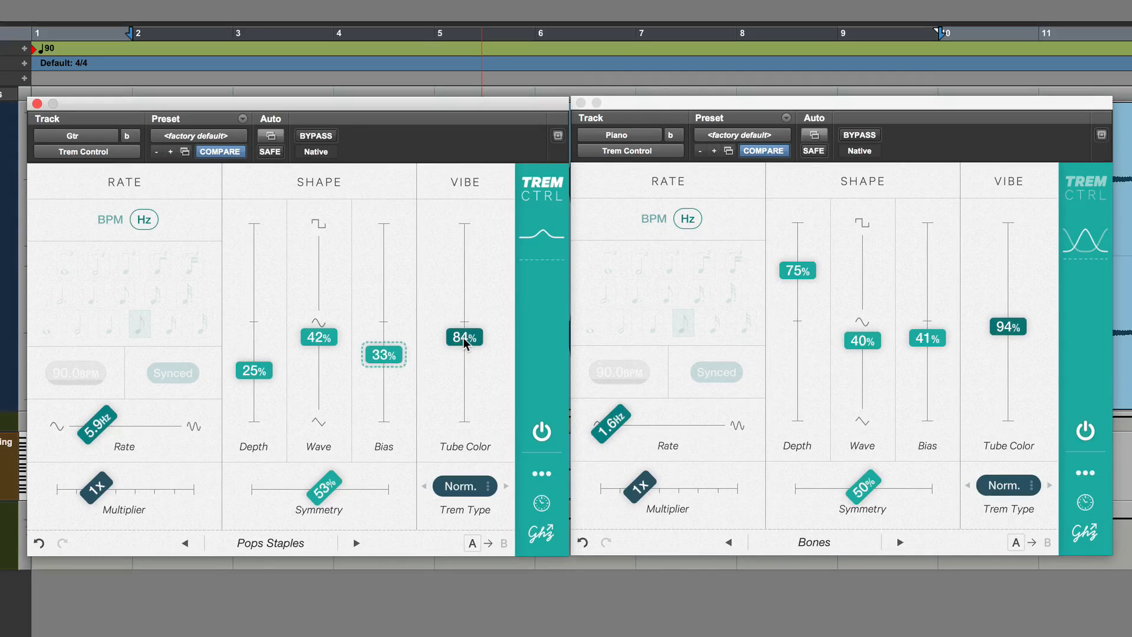
# Set the Gtr tremolo's Tube Color to 90% and switch its rate mode to BPM
pyautogui.moveTo(462, 337)
pyautogui.mouseDown()
pyautogui.moveTo(464, 224)
pyautogui.moveTo(467, 454)
pyautogui.moveTo(470, 238)
pyautogui.moveTo(471, 363)
pyautogui.moveTo(470, 268)
pyautogui.moveTo(470, 357)
pyautogui.moveTo(452, 340)
pyautogui.mouseUp()
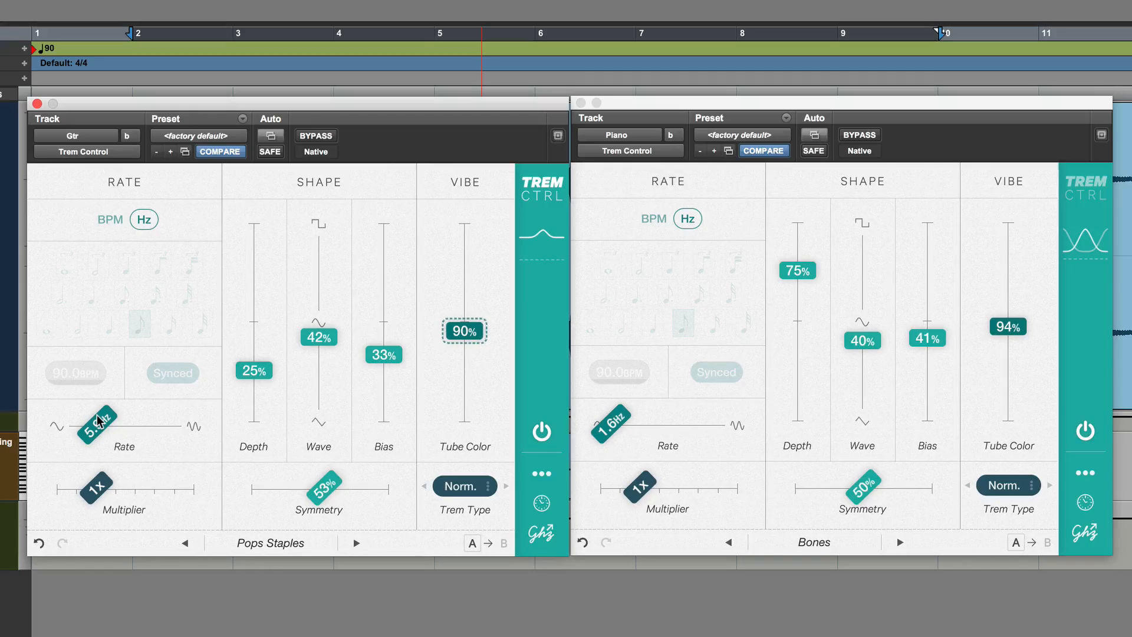
pyautogui.click(110, 224)
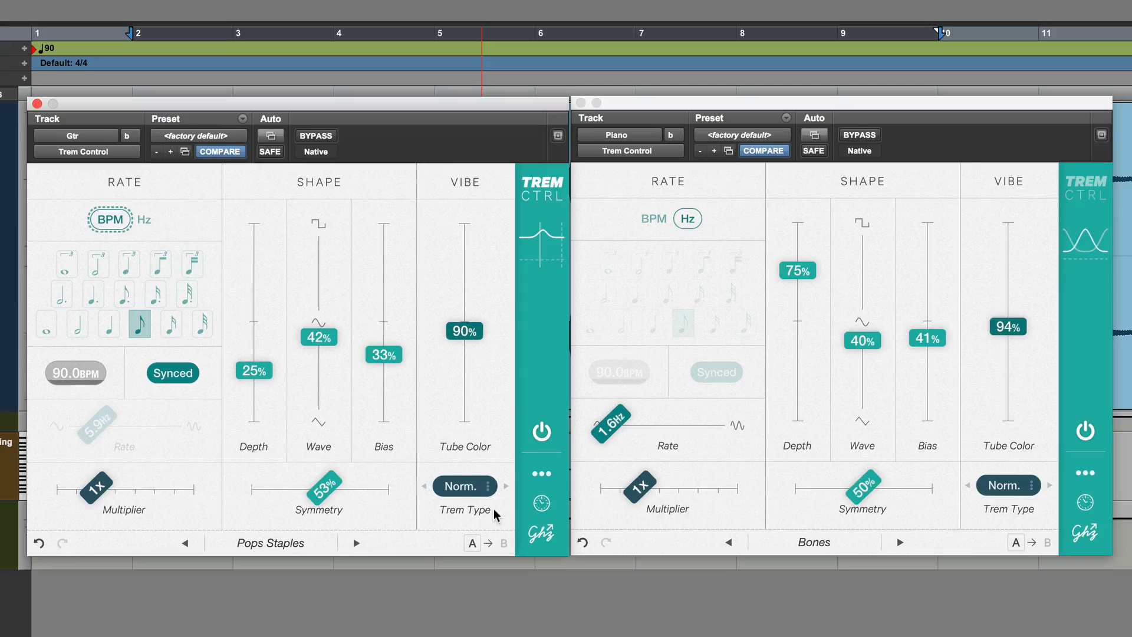
# Review the available Trem Type options, and compare the Gtr track with the tremolo bypassed and active
pyautogui.click(464, 488)
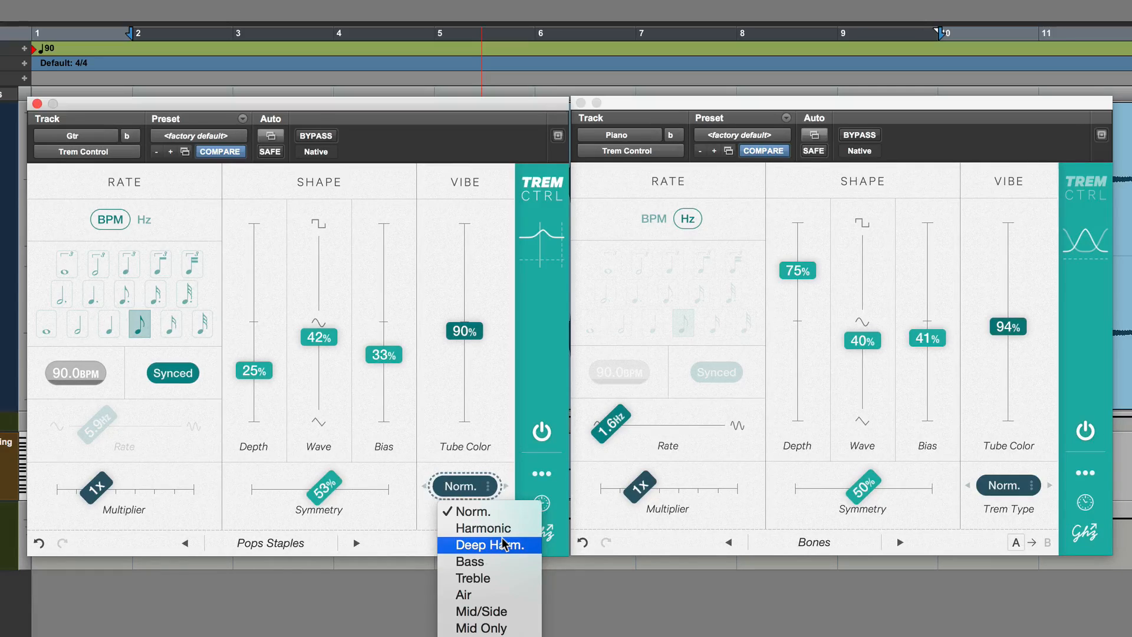
pyautogui.click(486, 413)
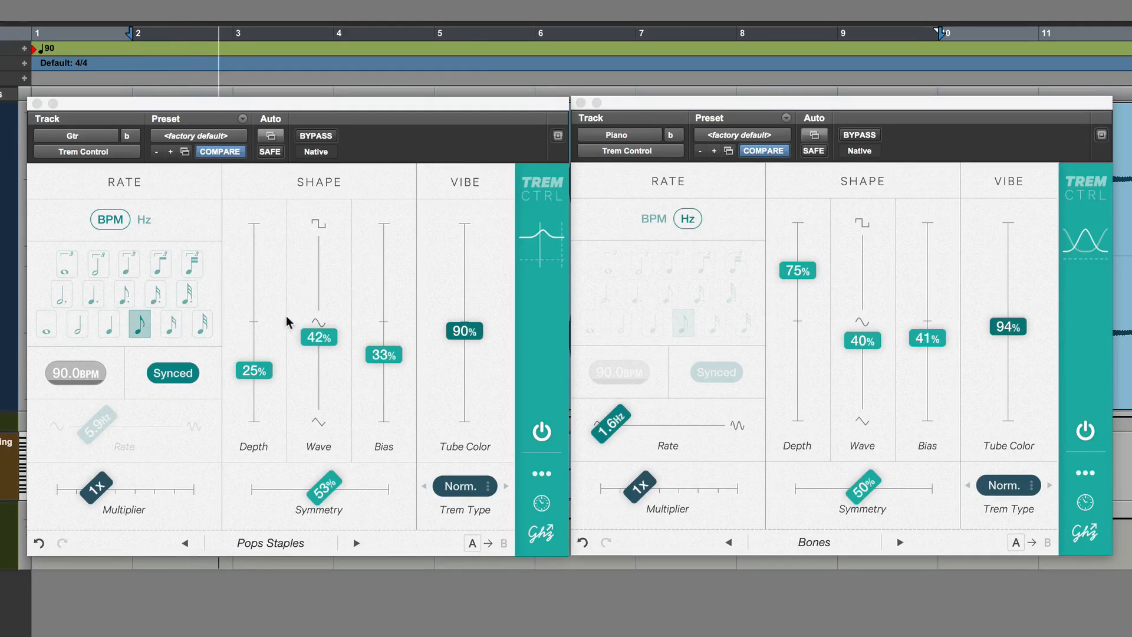
pyautogui.click(310, 136)
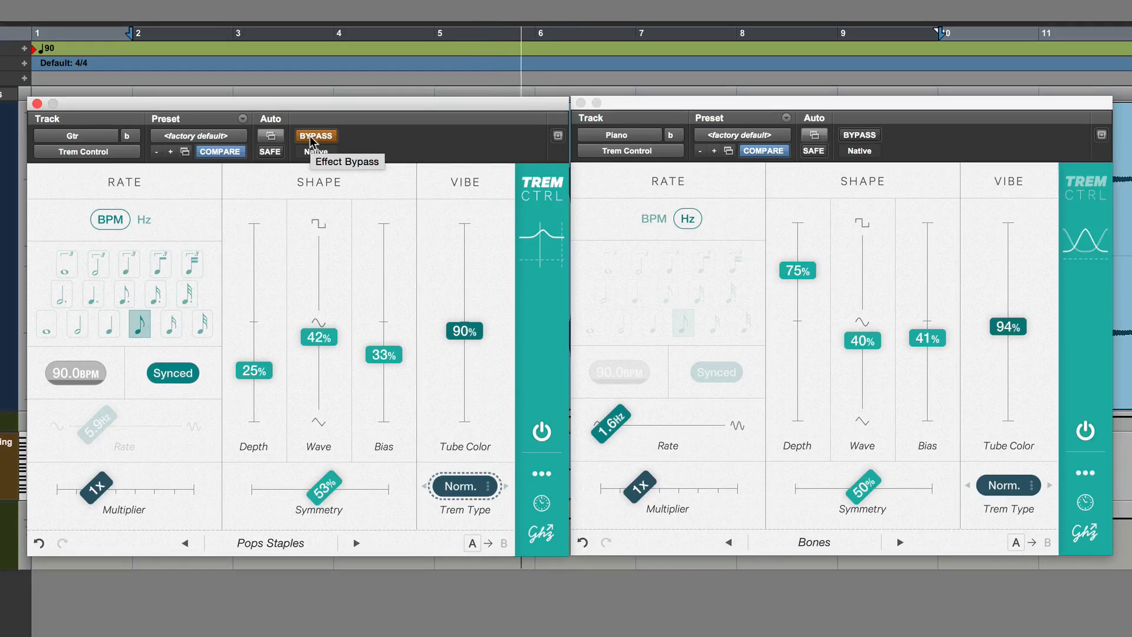
pyautogui.click(310, 135)
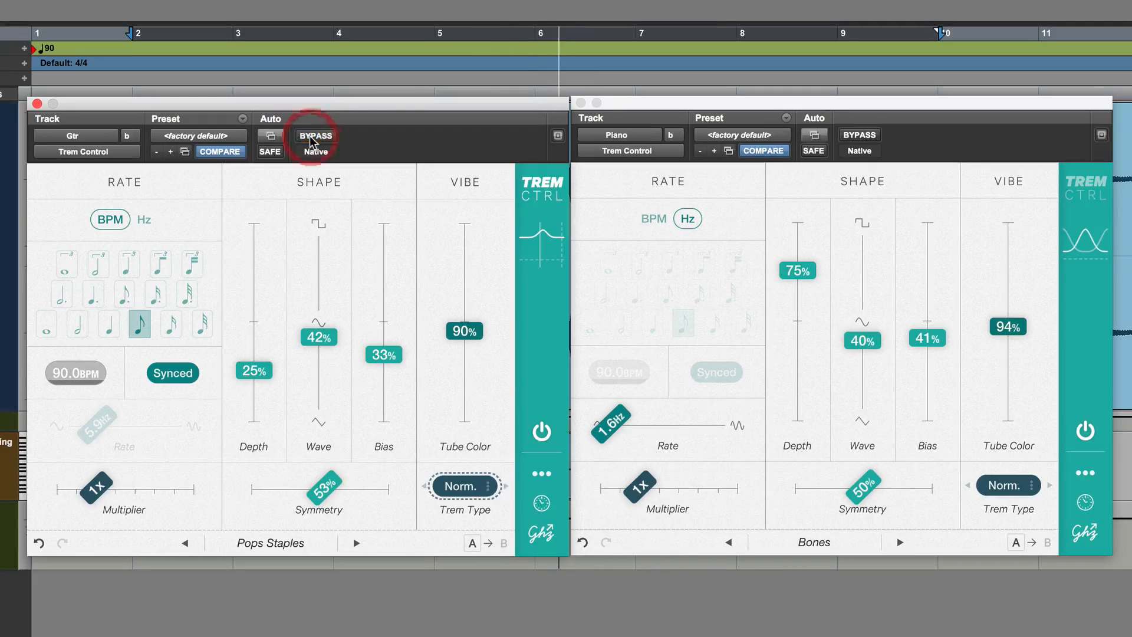
# Load the "For What It's Worth" preset from the Historical group into the Gtr tremolo
pyautogui.click(293, 545)
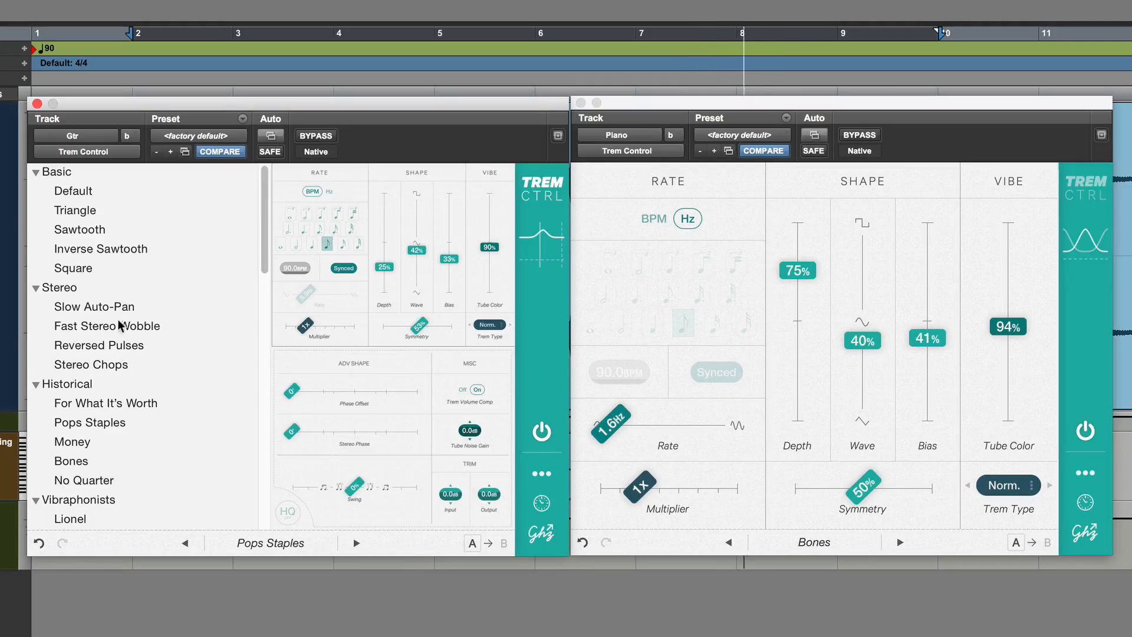
pyautogui.click(118, 403)
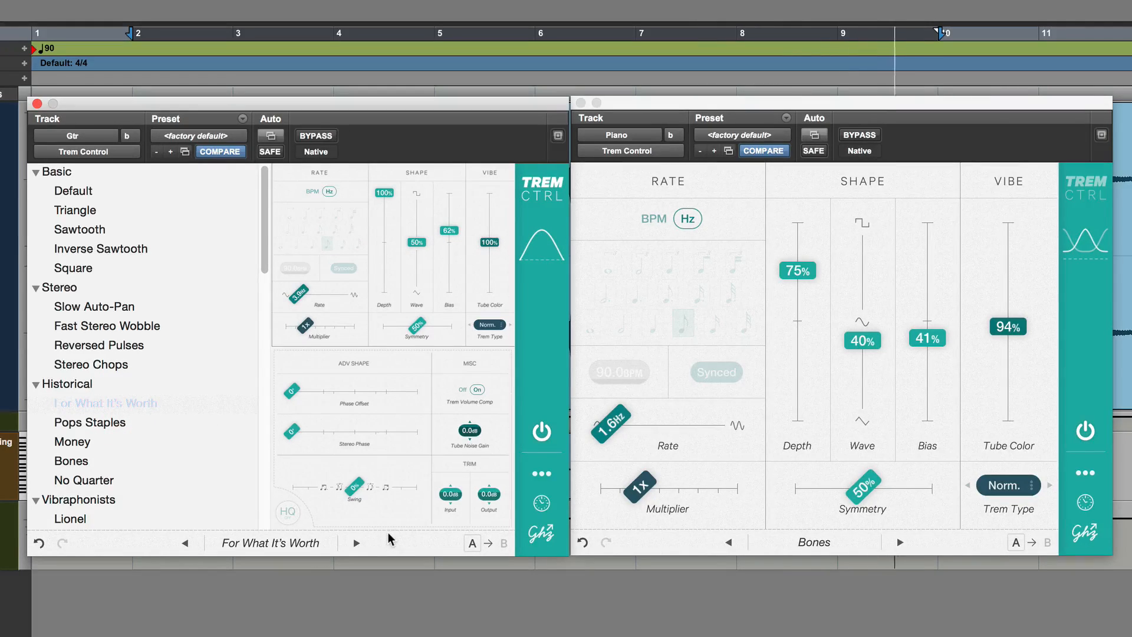
pyautogui.click(310, 547)
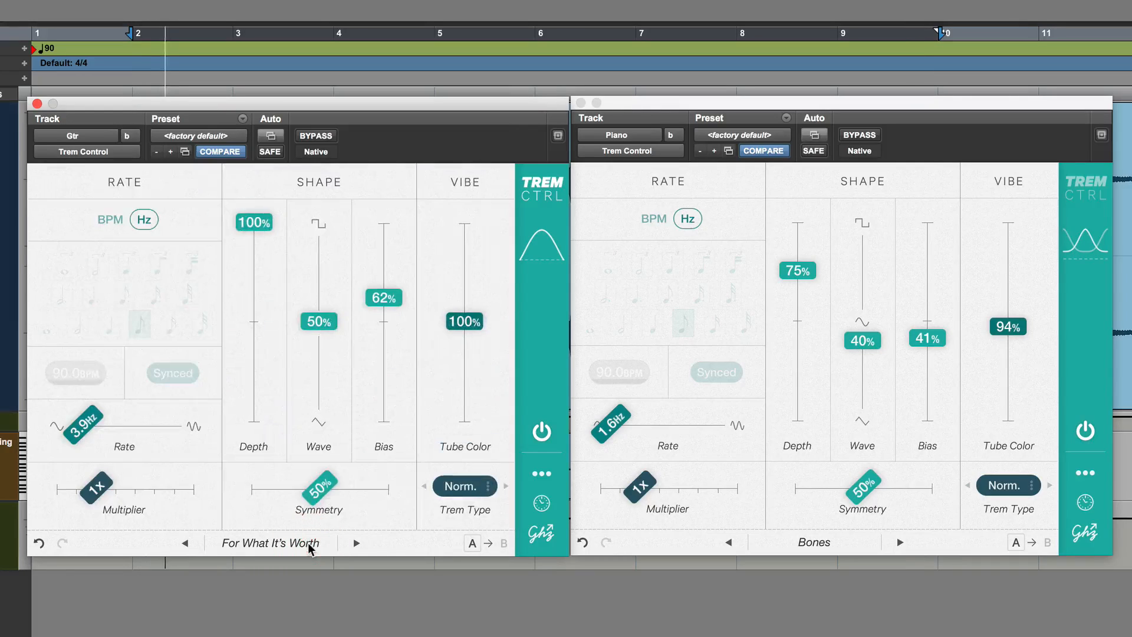
# Switch the Gtr tremolo's rate mode to BPM and set its Depth to 69%
pyautogui.moveTo(266, 251); pyautogui.dragTo(267, 356)
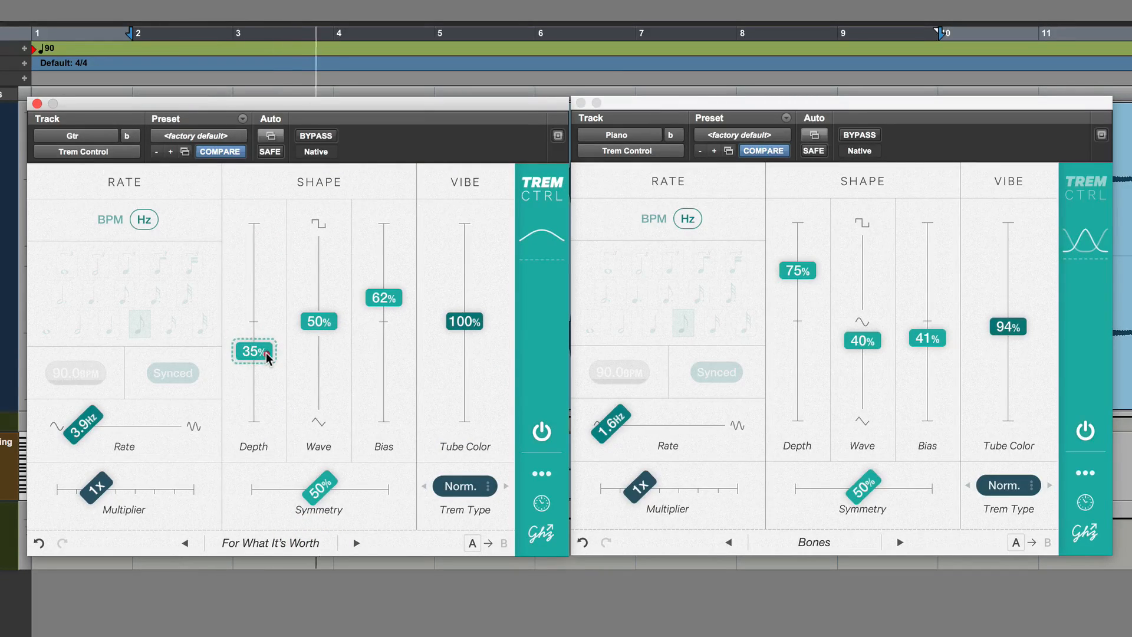
pyautogui.click(110, 220)
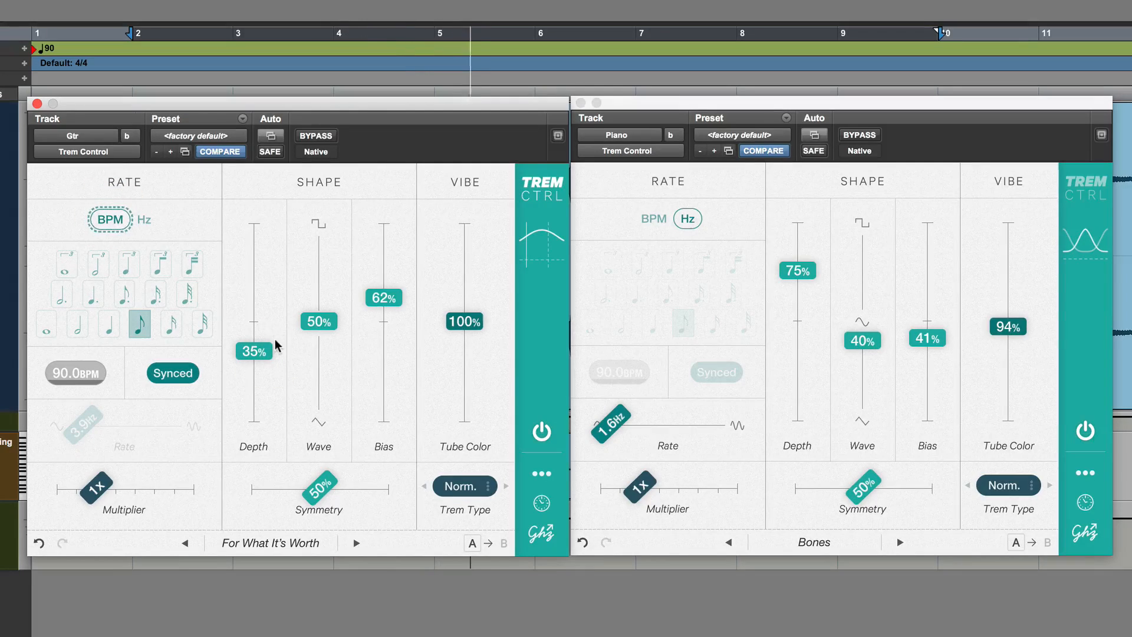
pyautogui.moveTo(263, 352); pyautogui.dragTo(260, 275)
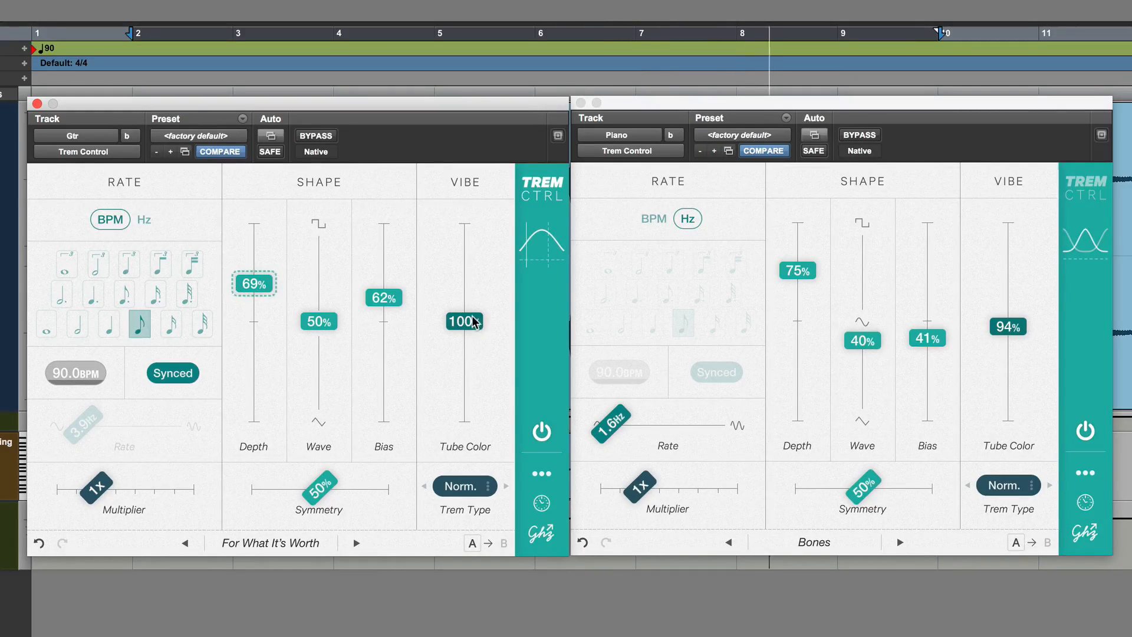
# Set the Gtr tremolo's Tube Color to 144%, Wave to 96% and Depth to 37%
pyautogui.moveTo(466, 348); pyautogui.dragTo(459, 278)
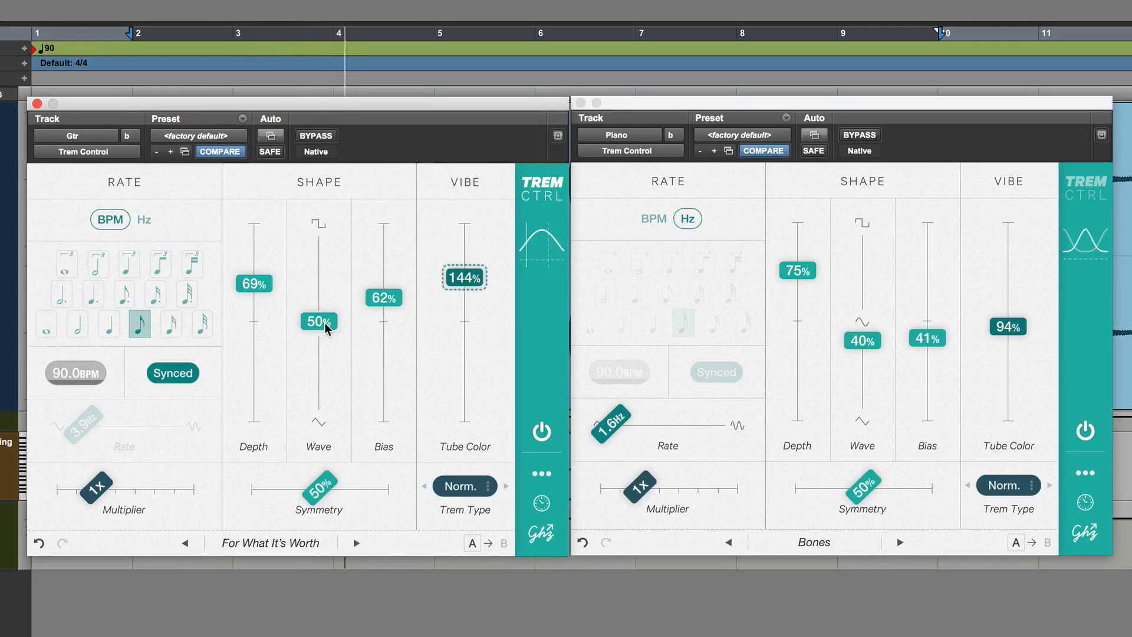
pyautogui.moveTo(317, 321); pyautogui.dragTo(330, 235)
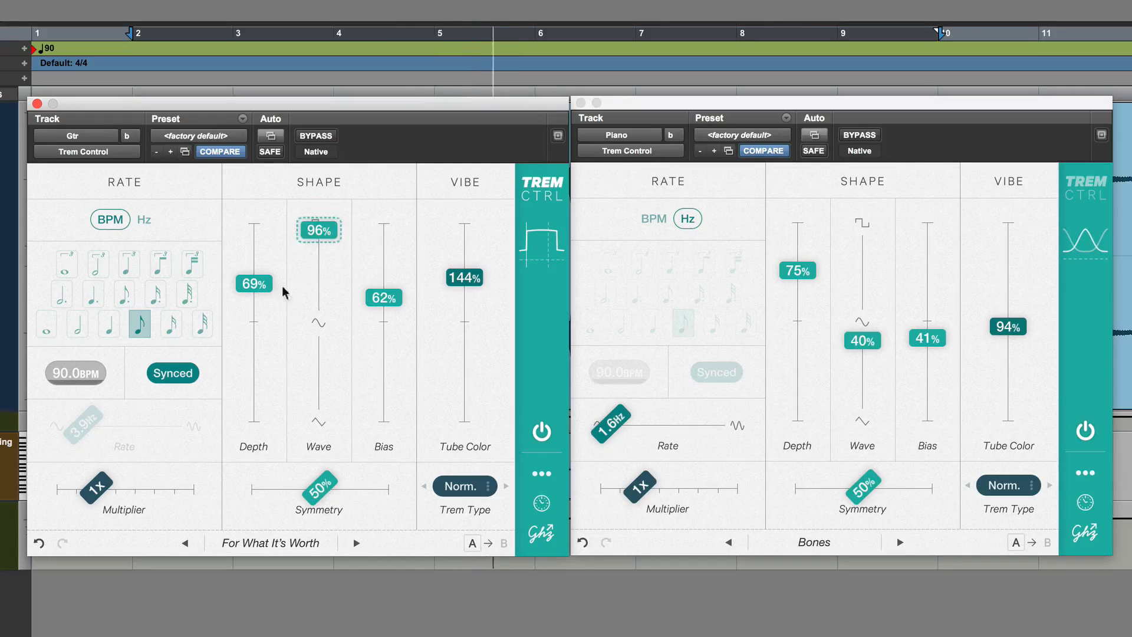
pyautogui.moveTo(255, 284); pyautogui.dragTo(258, 350)
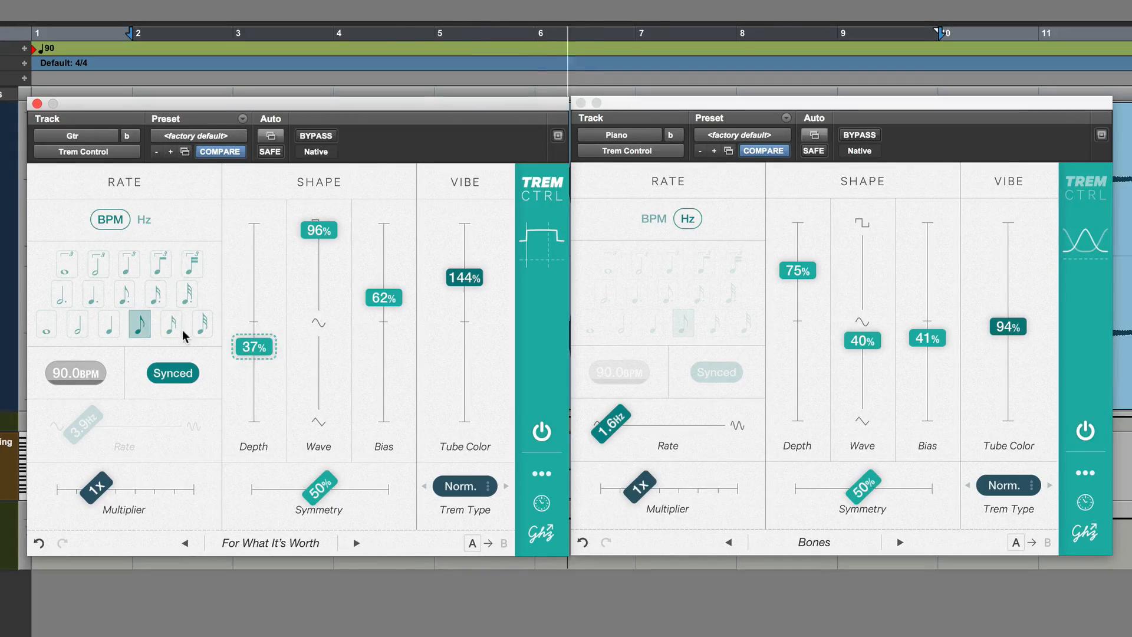
# Try the sixteenth, eighth-triplet and quarter-triplet rates on the Gtr tremolo, ending on the dotted sixteenth note
pyautogui.click(171, 324)
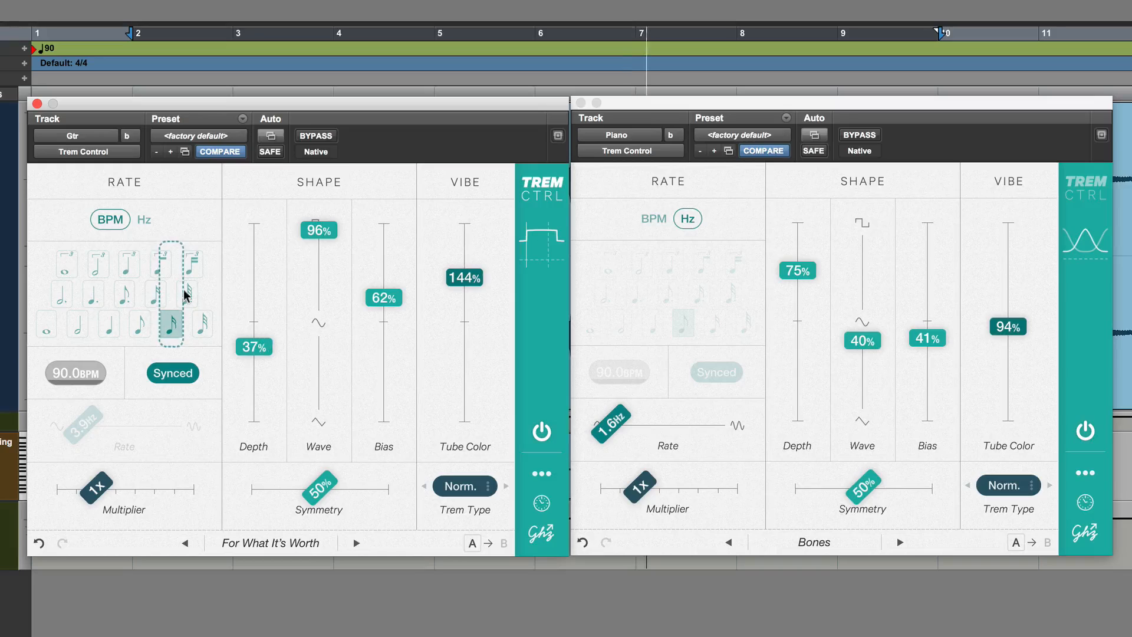
pyautogui.click(160, 263)
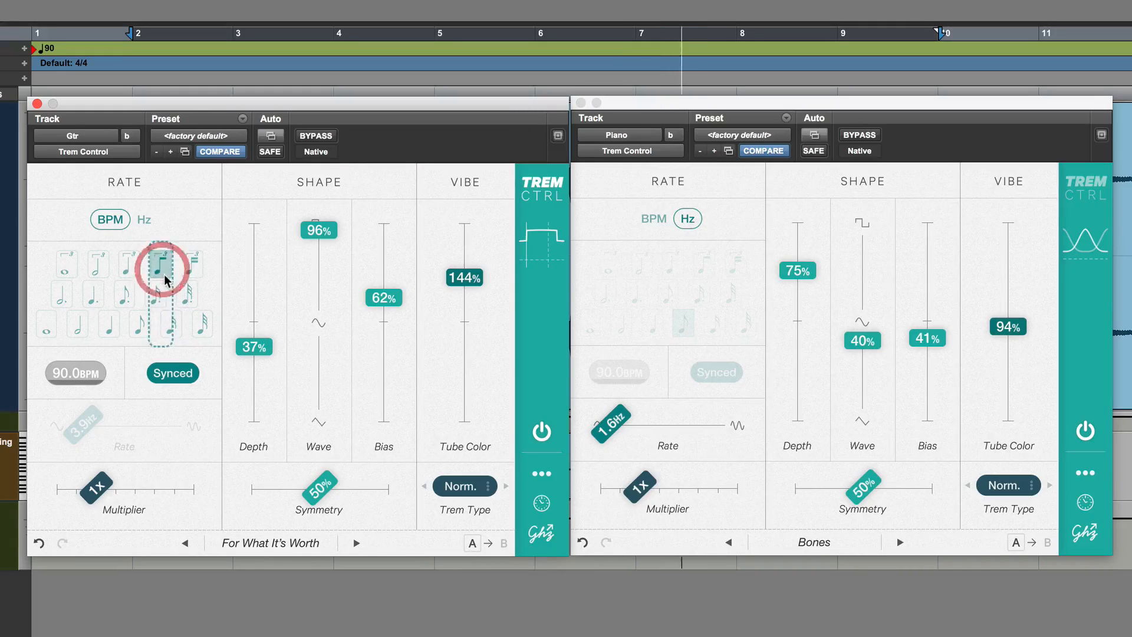
pyautogui.click(127, 264)
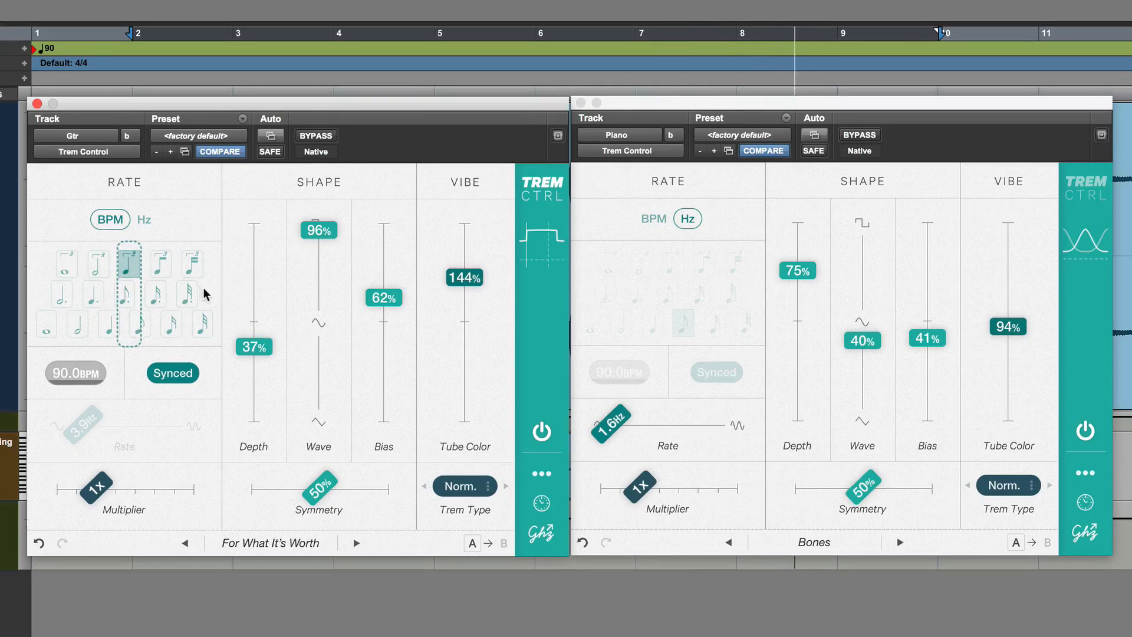
pyautogui.click(156, 293)
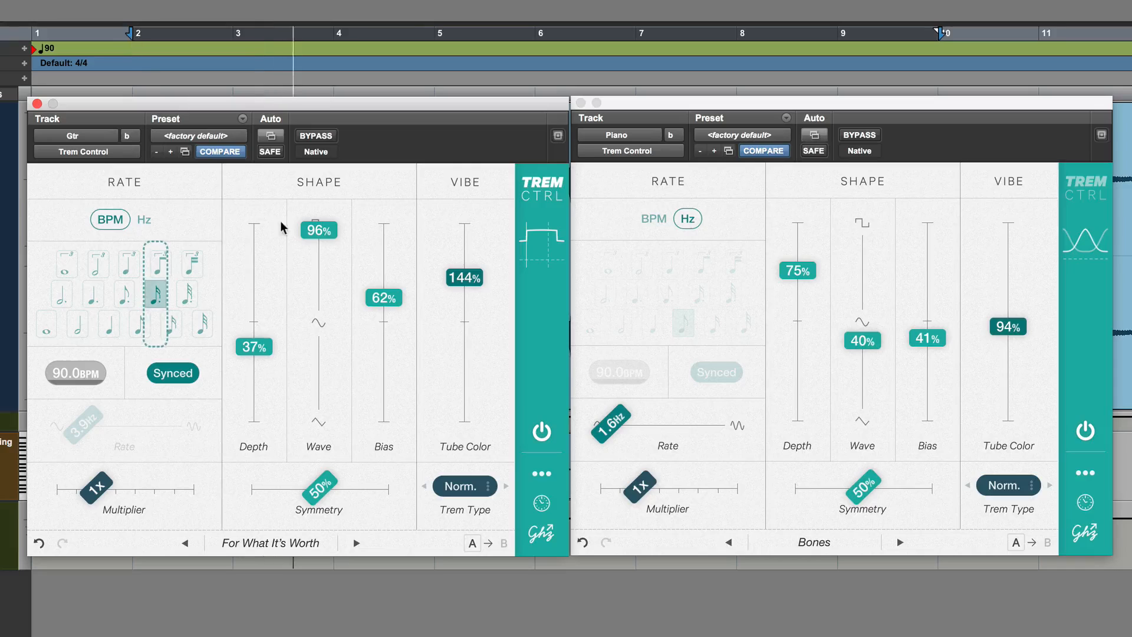
# Set the Gtr tremolo's Wave to 100%, Depth to 51% and Symmetry to 0%
pyautogui.moveTo(319, 232); pyautogui.dragTo(321, 191)
pyautogui.moveTo(254, 346); pyautogui.dragTo(257, 316)
pyautogui.moveTo(321, 487); pyautogui.dragTo(317, 460)
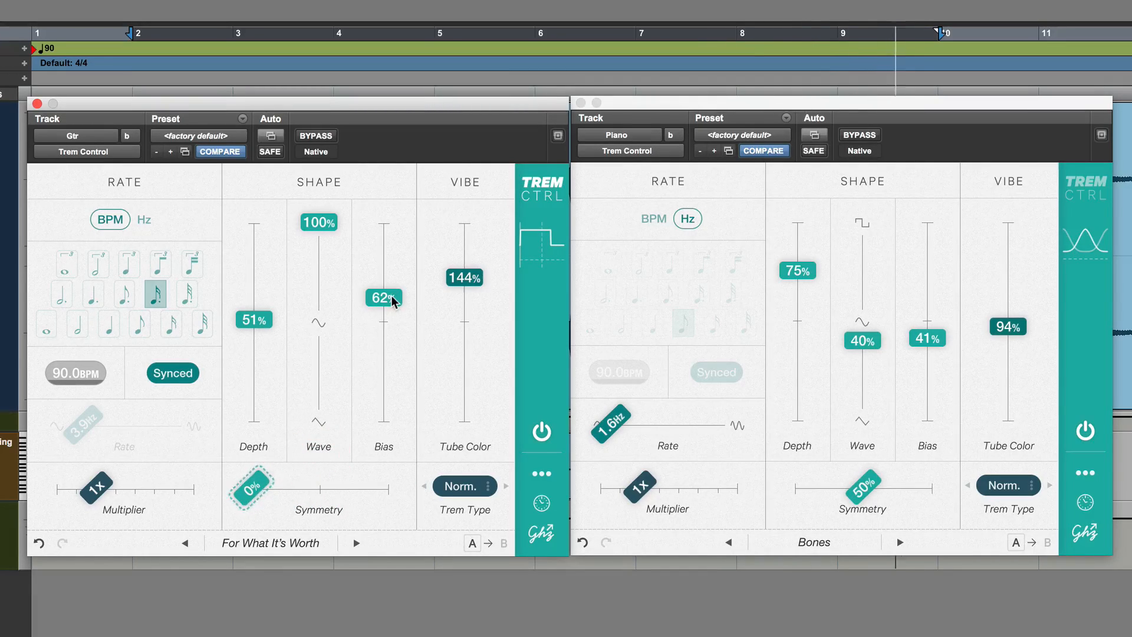
# Try the square wave on the Gtr tremolo with 93% Symmetry, moving Bias to 35% and then to 57%
pyautogui.moveTo(392, 301); pyautogui.dragTo(391, 351)
pyautogui.moveTo(251, 491); pyautogui.dragTo(380, 484)
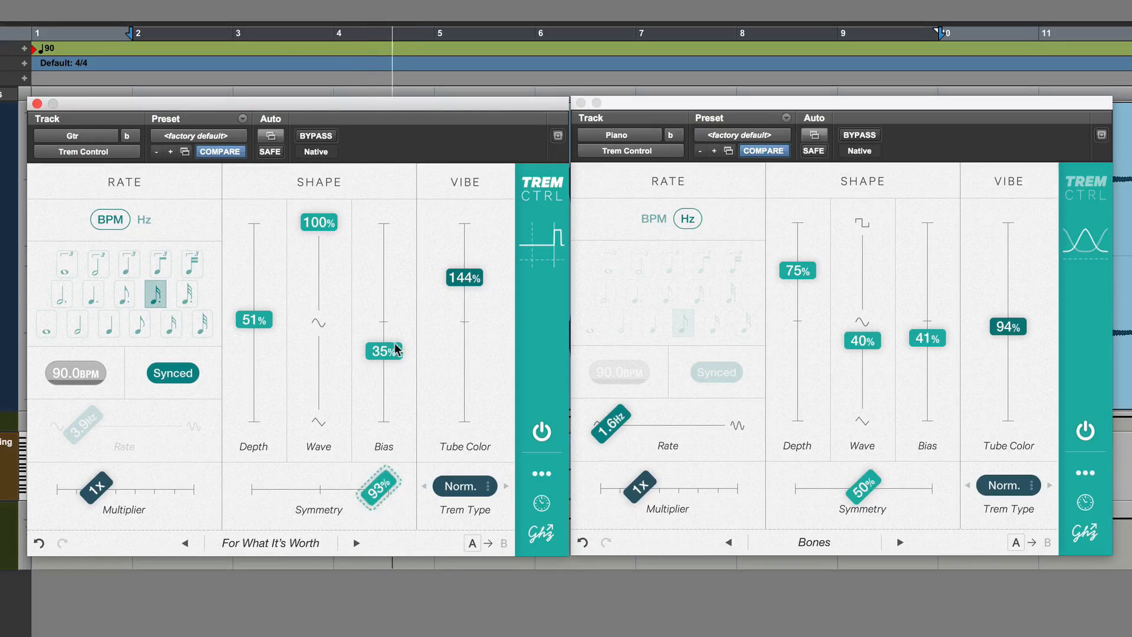
pyautogui.moveTo(391, 351); pyautogui.dragTo(384, 307)
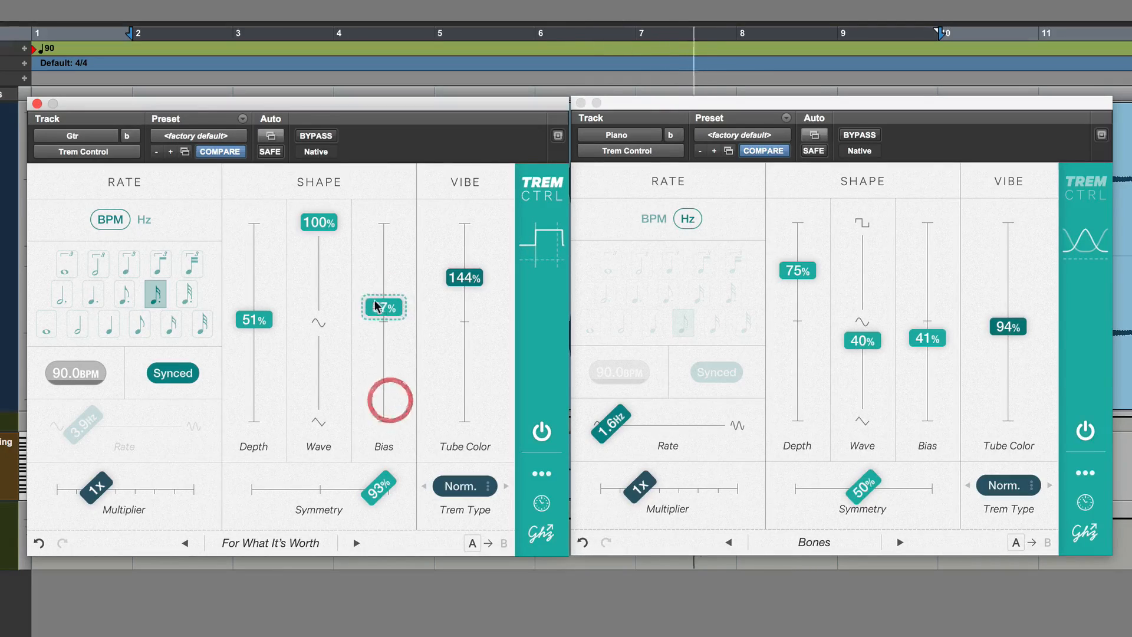
# Turn the Gtr tremolo's shape into a sawtooth by setting both Wave and Symmetry to 0%
pyautogui.moveTo(324, 223); pyautogui.dragTo(332, 326)
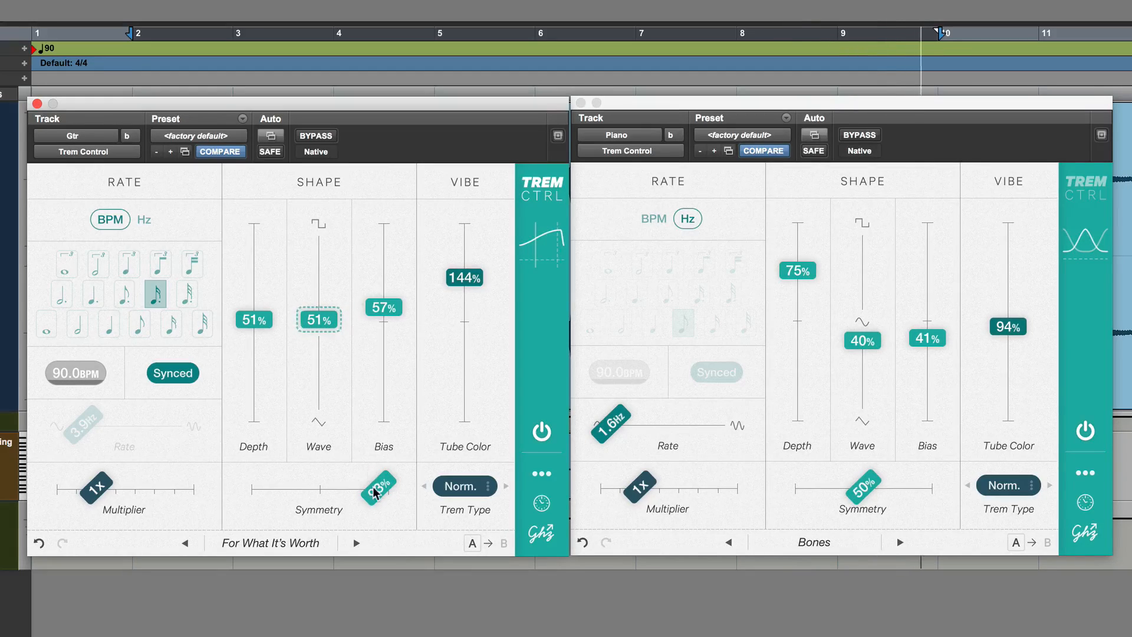
pyautogui.moveTo(359, 504); pyautogui.dragTo(169, 493)
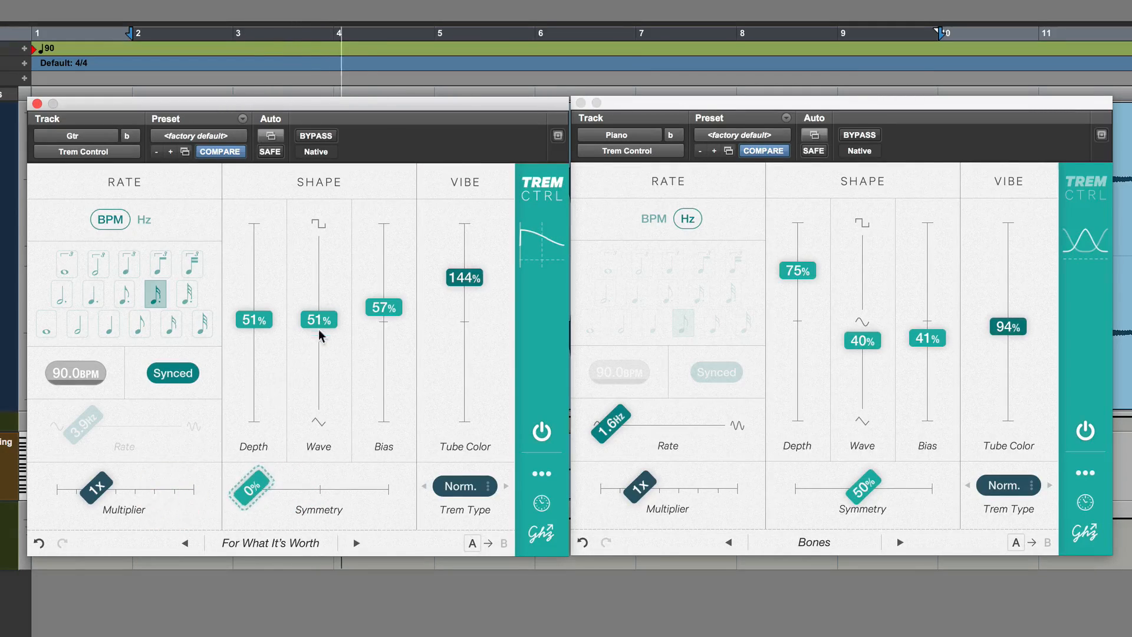
pyautogui.moveTo(319, 319); pyautogui.dragTo(323, 449)
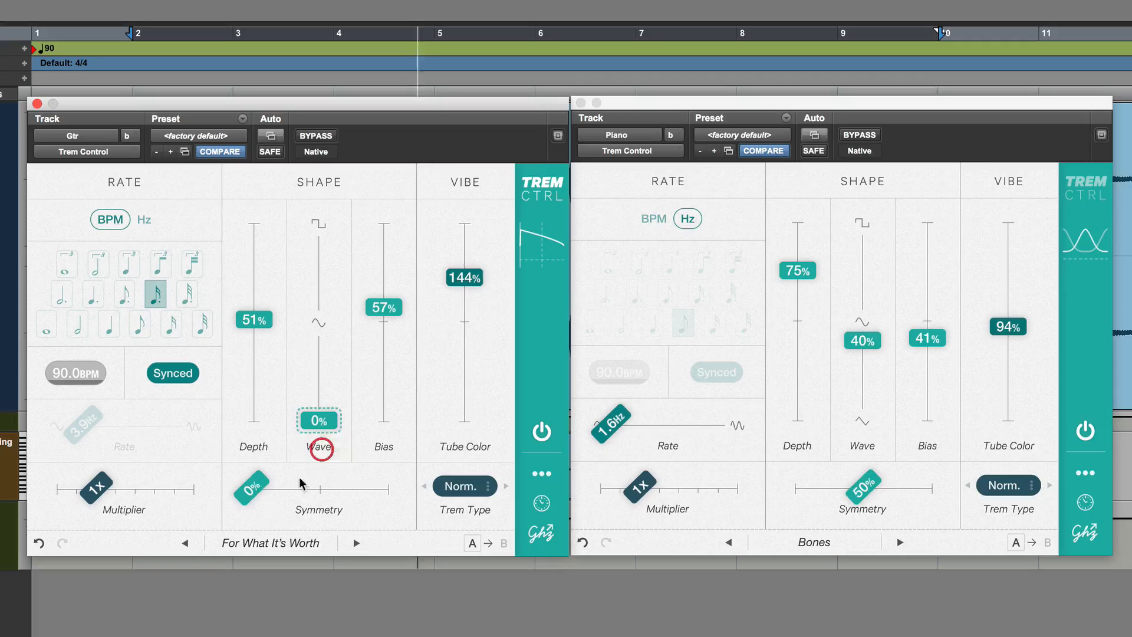
pyautogui.moveTo(276, 489); pyautogui.dragTo(182, 478)
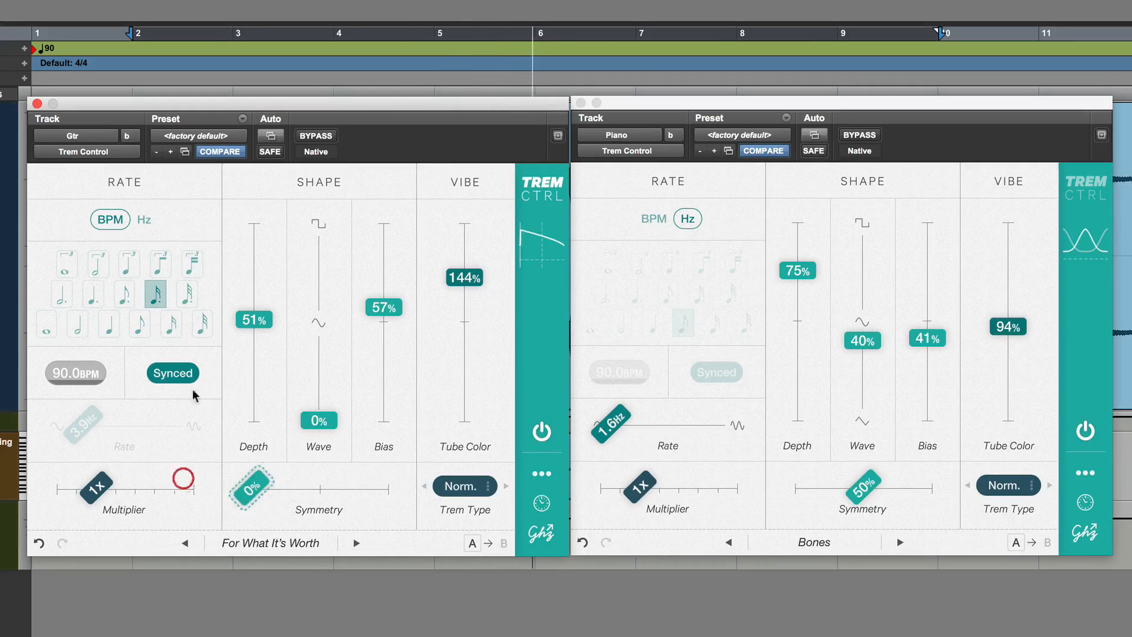
# Set the Gtr tremolo's rate to sixteenth notes, with Bias at 69% and Depth at 58%
pyautogui.click(171, 323)
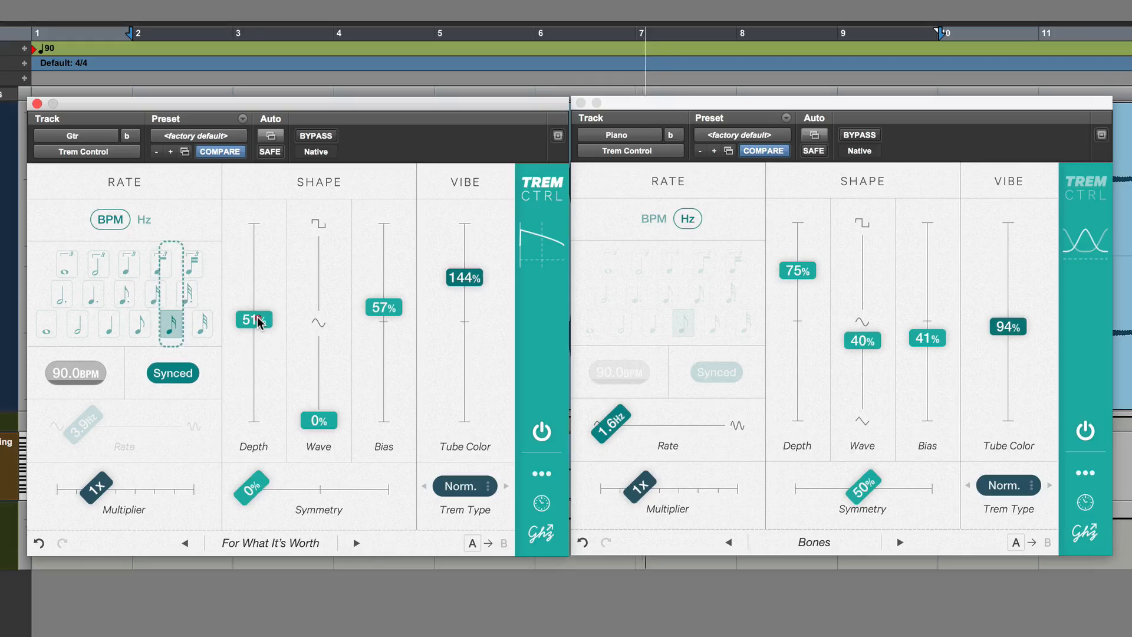
pyautogui.moveTo(258, 320); pyautogui.dragTo(257, 362)
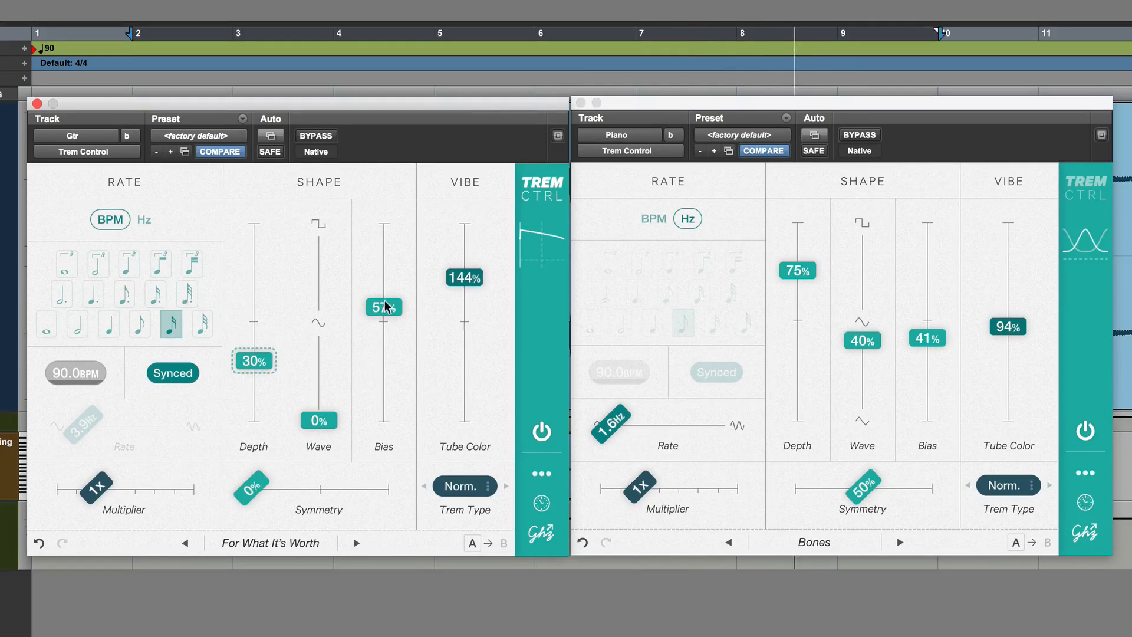
pyautogui.moveTo(383, 307); pyautogui.dragTo(384, 283)
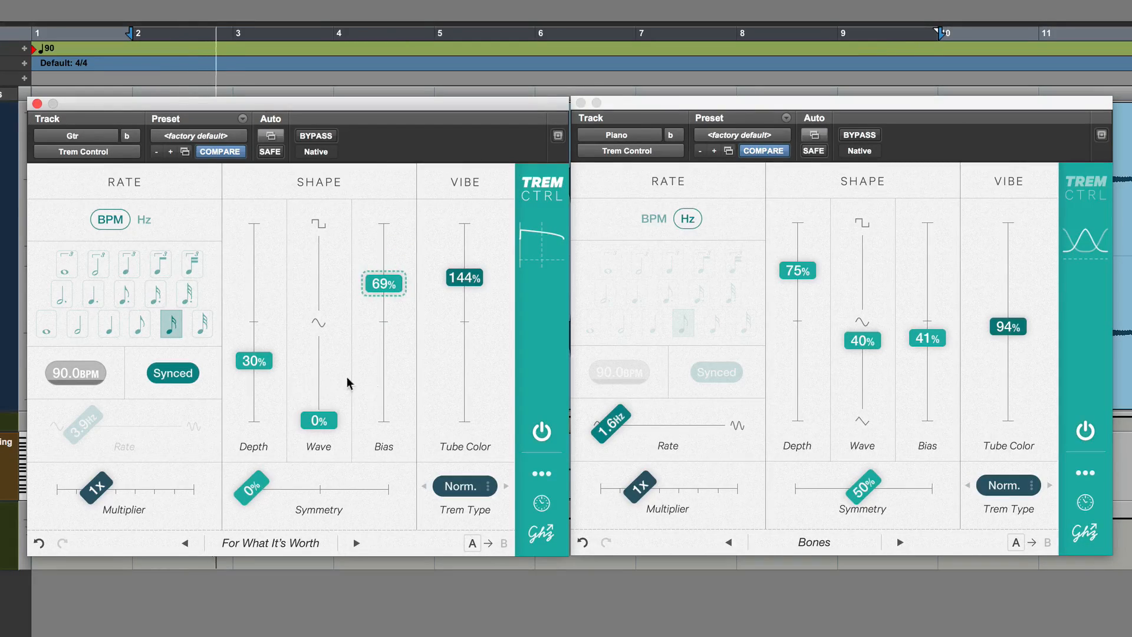
pyautogui.moveTo(259, 359); pyautogui.dragTo(268, 304)
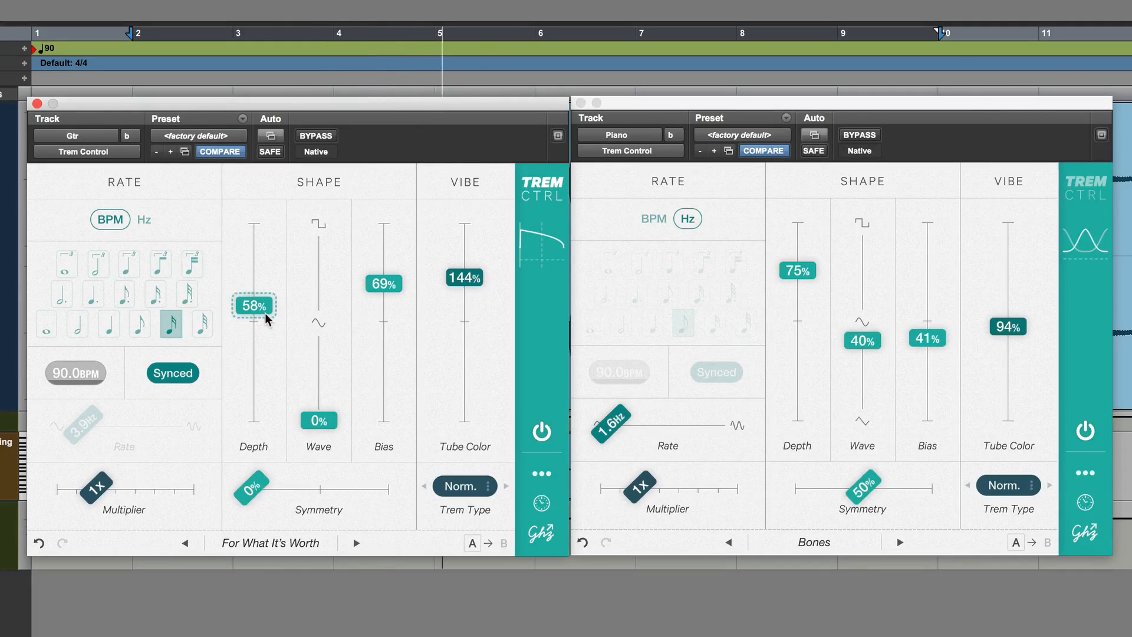
# Try the Bass trem type on the Gtr tremolo, start playback and raise Wave to 95%
pyautogui.click(467, 486)
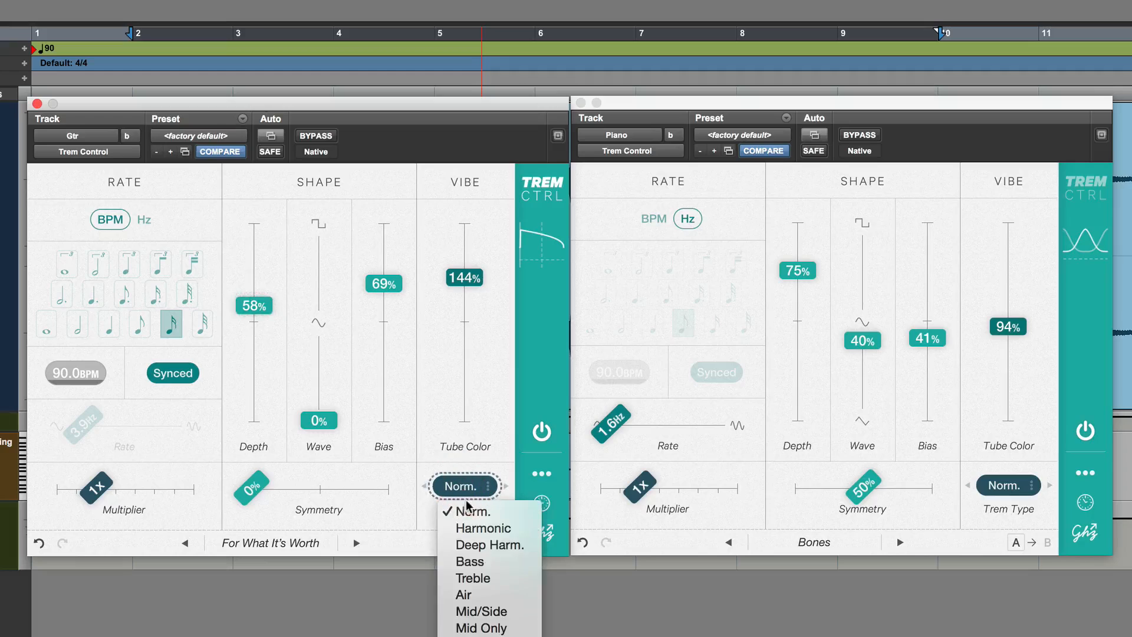
pyautogui.click(470, 561)
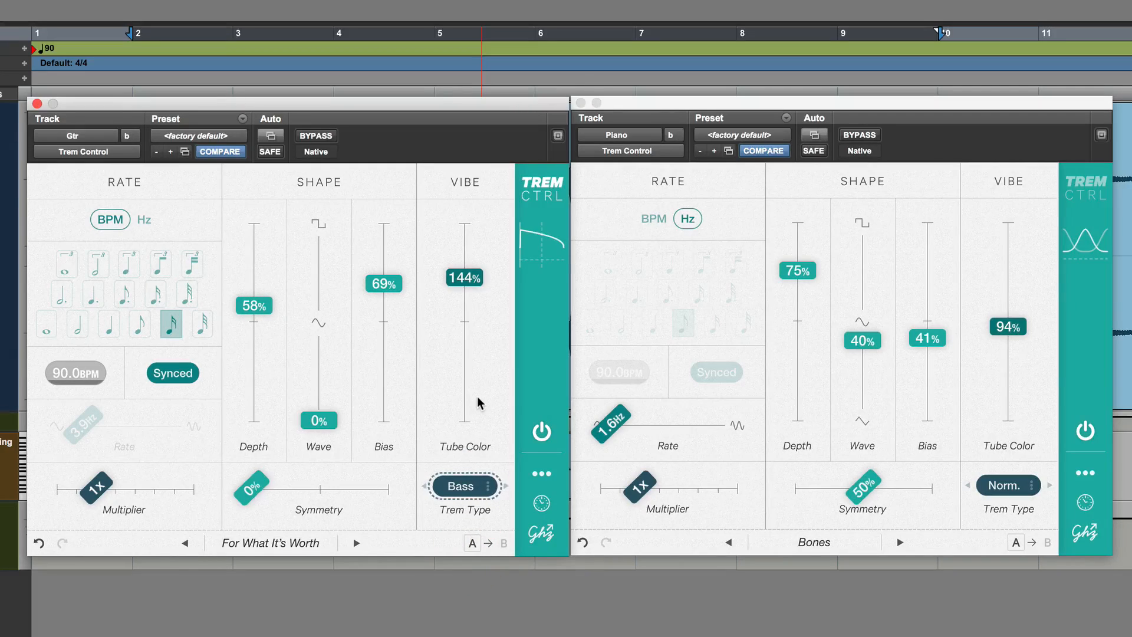
pyautogui.press('space')
pyautogui.moveTo(319, 420); pyautogui.dragTo(328, 230)
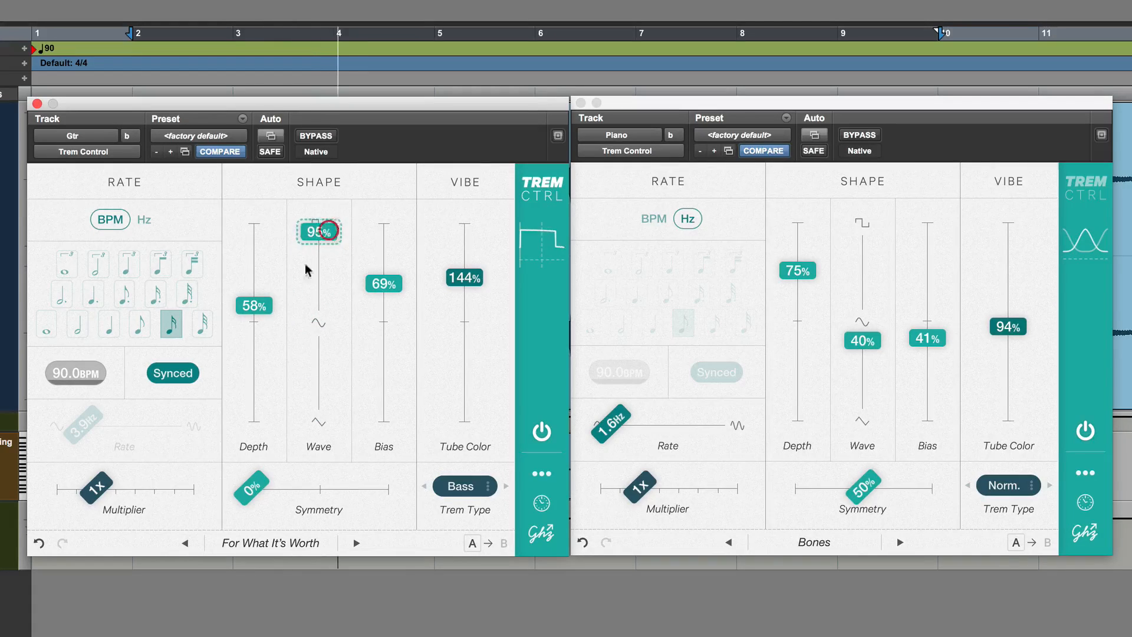
# Try an eighth-note rate on the Gtr tremolo with Depth at 72%, Symmetry at 43% and Bias at 56%
pyautogui.click(145, 326)
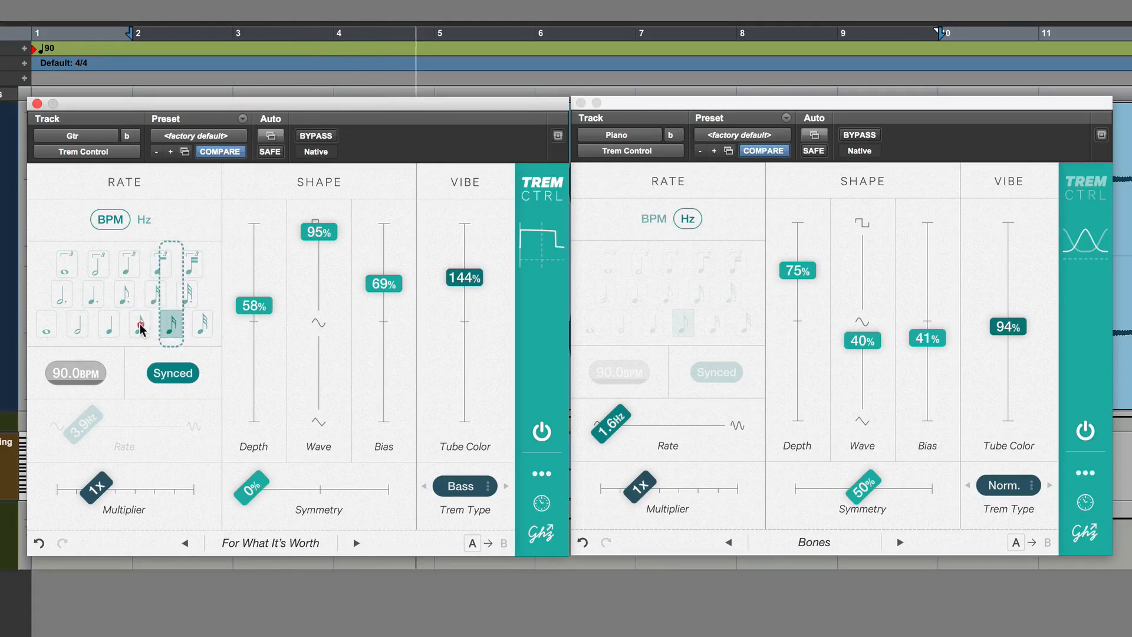
pyautogui.moveTo(234, 304); pyautogui.dragTo(249, 283)
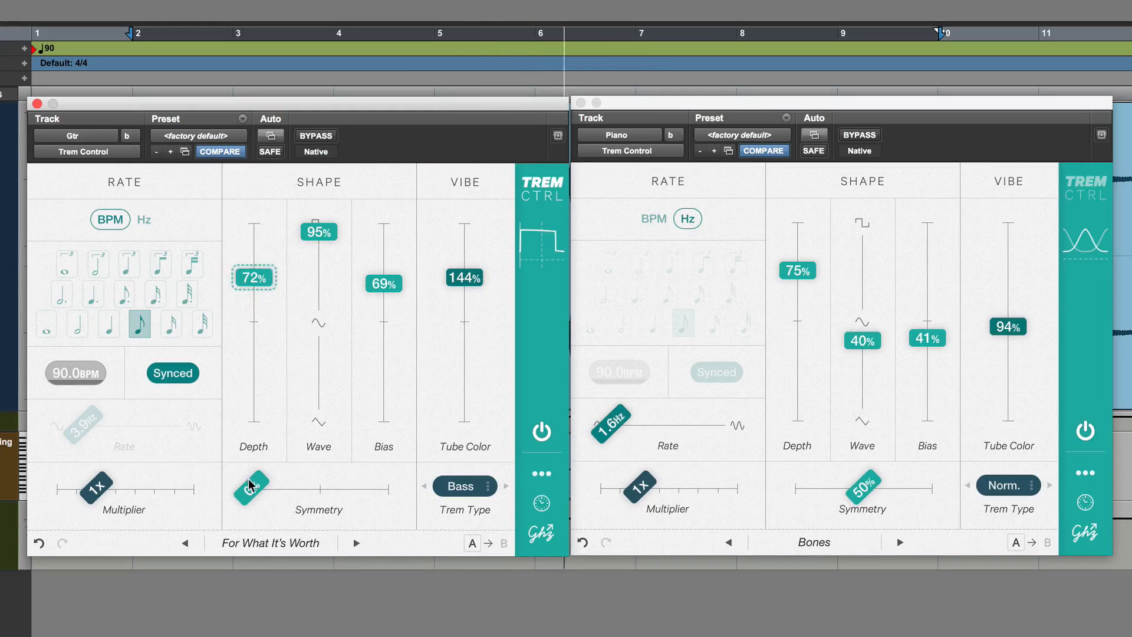
pyautogui.moveTo(252, 487); pyautogui.dragTo(309, 485)
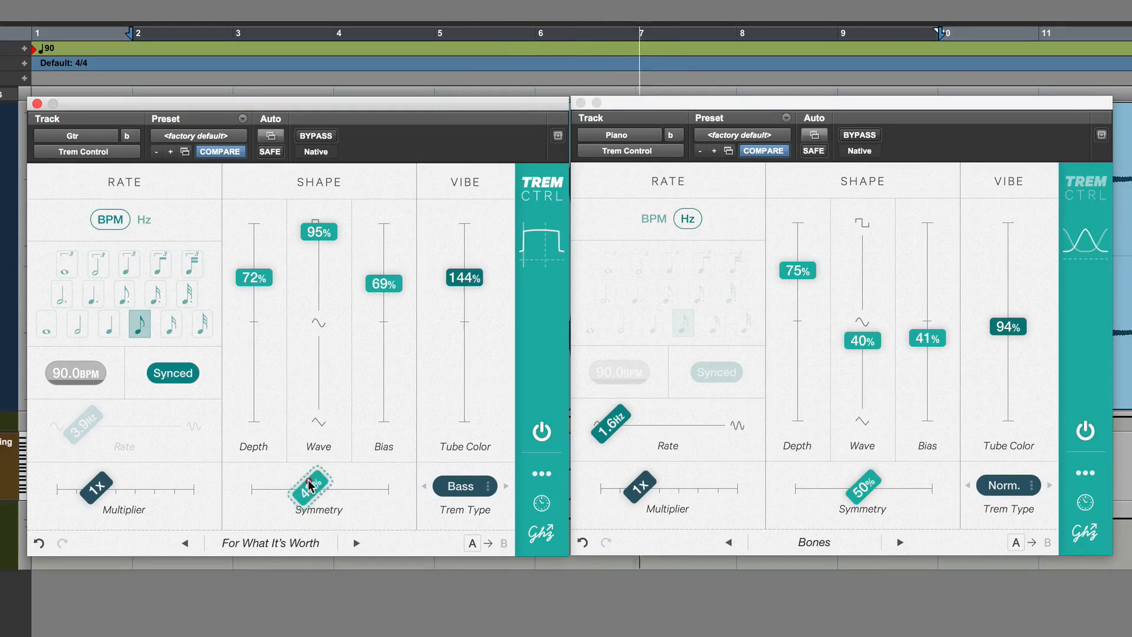
pyautogui.moveTo(384, 283); pyautogui.dragTo(388, 312)
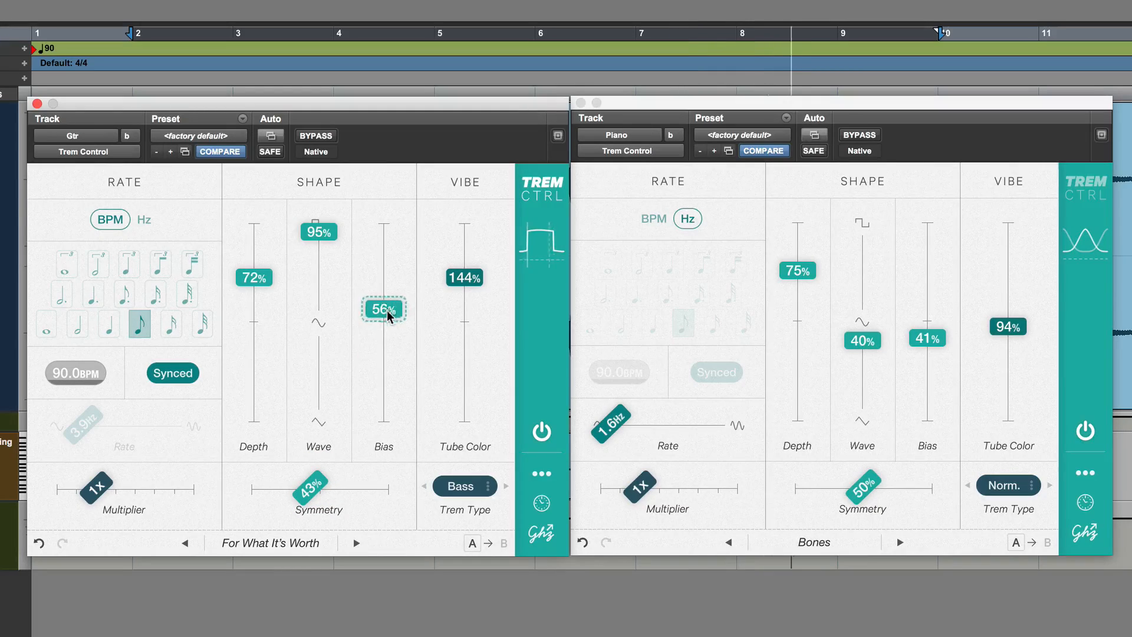
# Try the Treble trem type on the Gtr tremolo with Symmetry at 90%
pyautogui.click(467, 487)
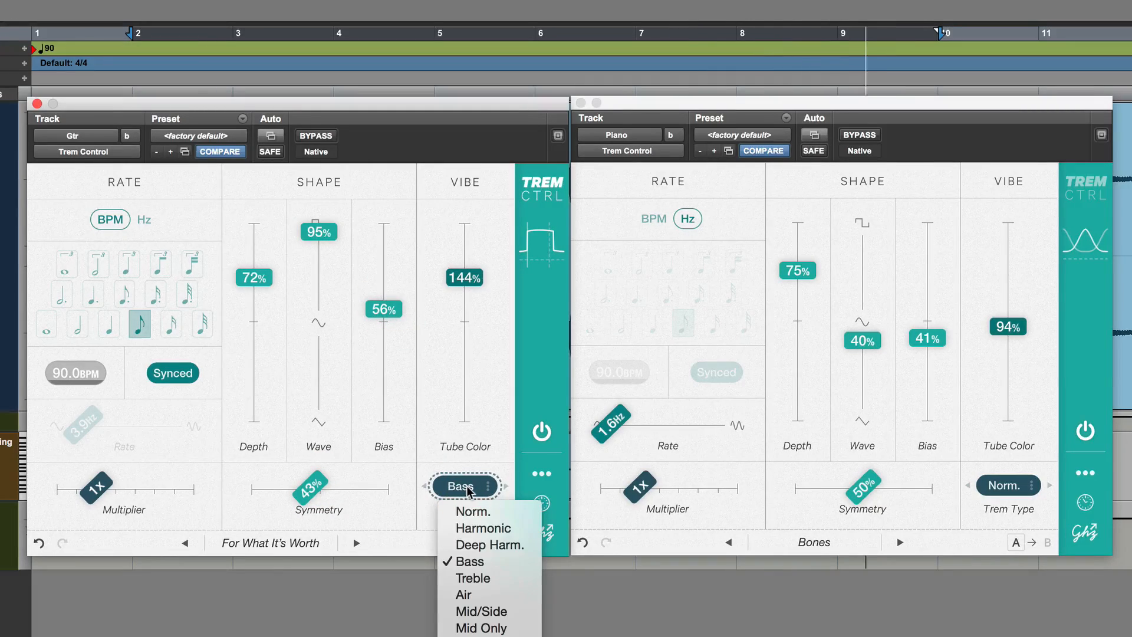
pyautogui.click(488, 580)
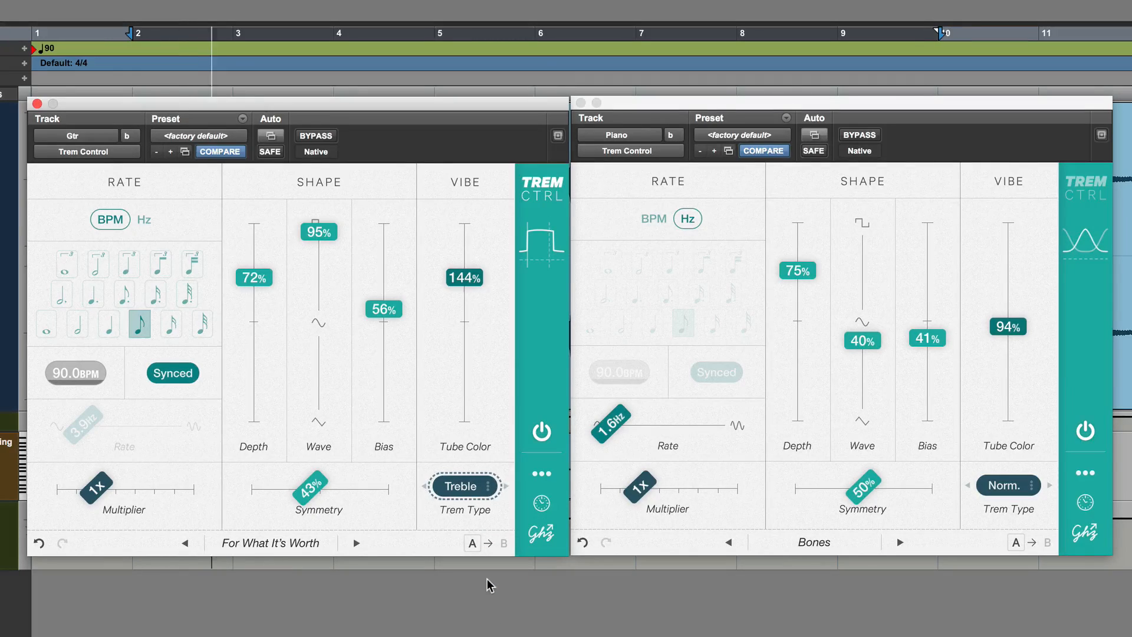
pyautogui.click(473, 490)
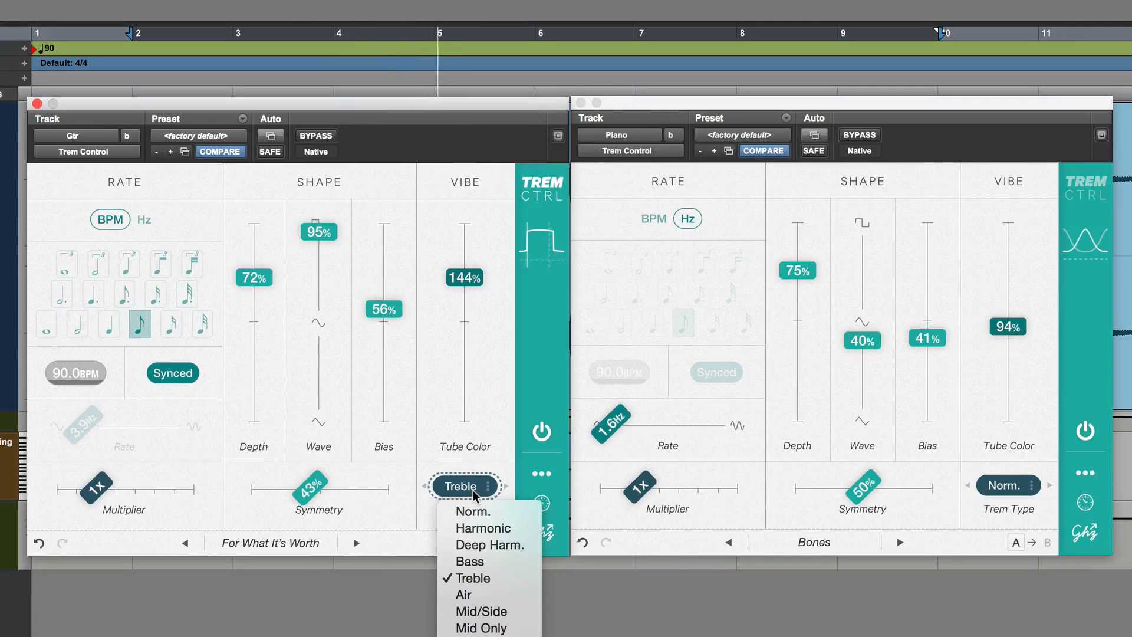
pyautogui.click(351, 541)
pyautogui.click(374, 523)
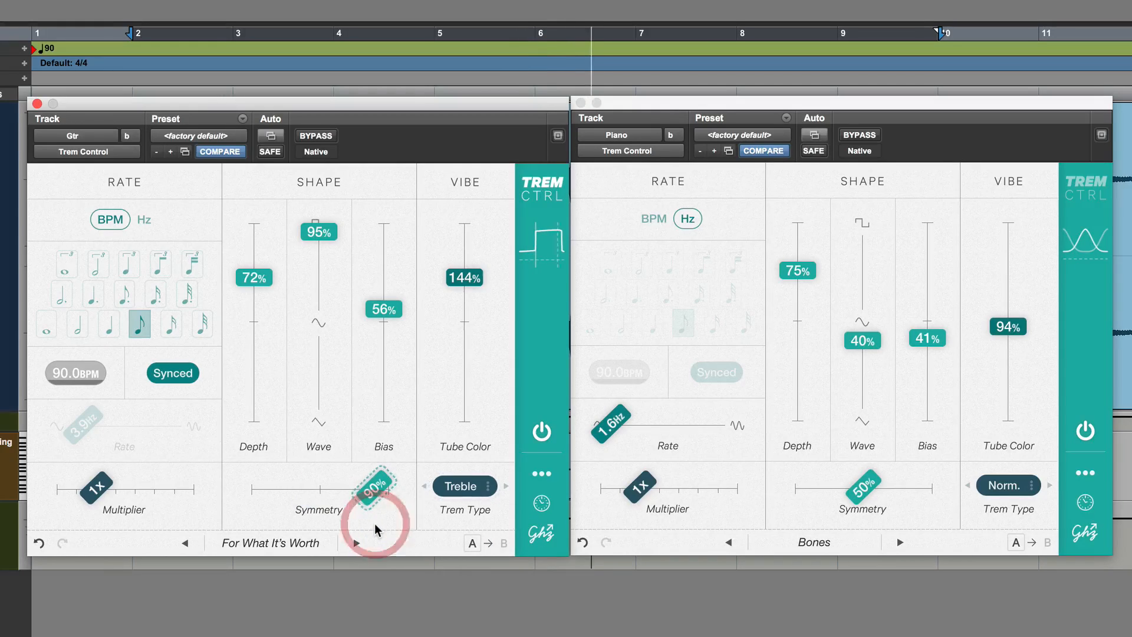
# Open the Gtr tremolo's preset browser and audition the Stereo presets Slow Auto-Pan, Reversed Pulses and Stereo Chops
pyautogui.click(318, 543)
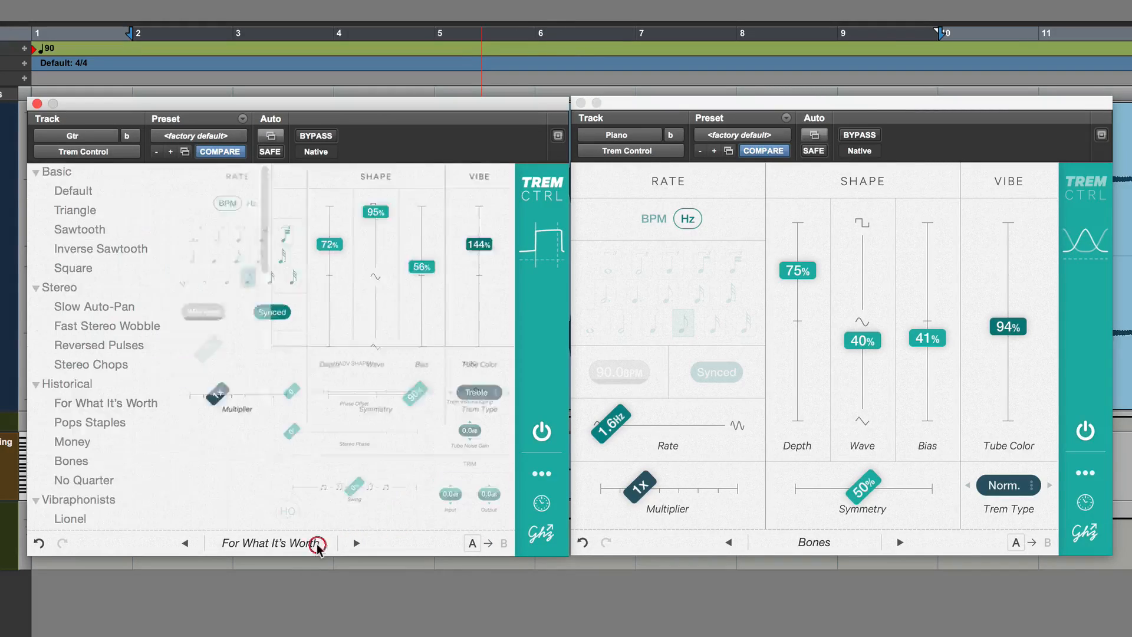
pyautogui.click(119, 310)
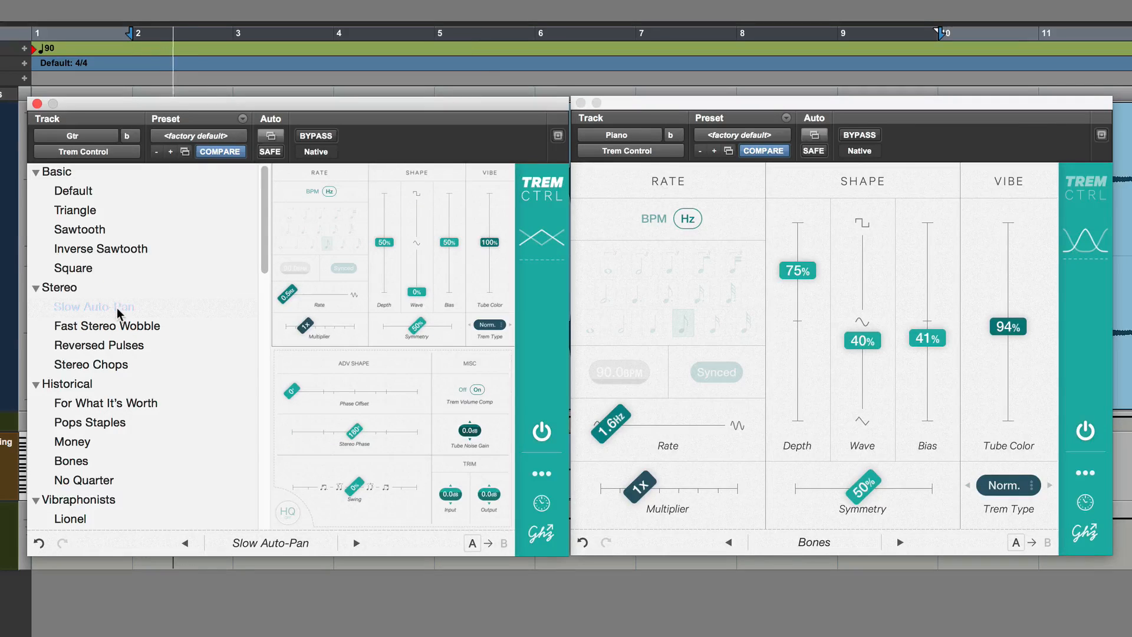
pyautogui.click(116, 345)
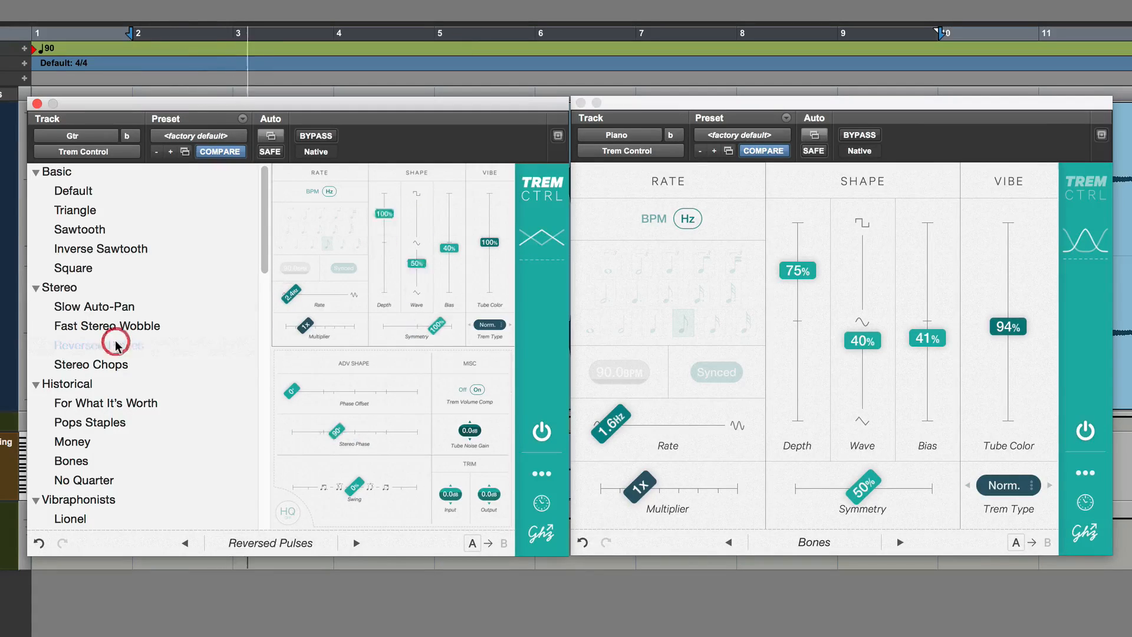
pyautogui.click(119, 366)
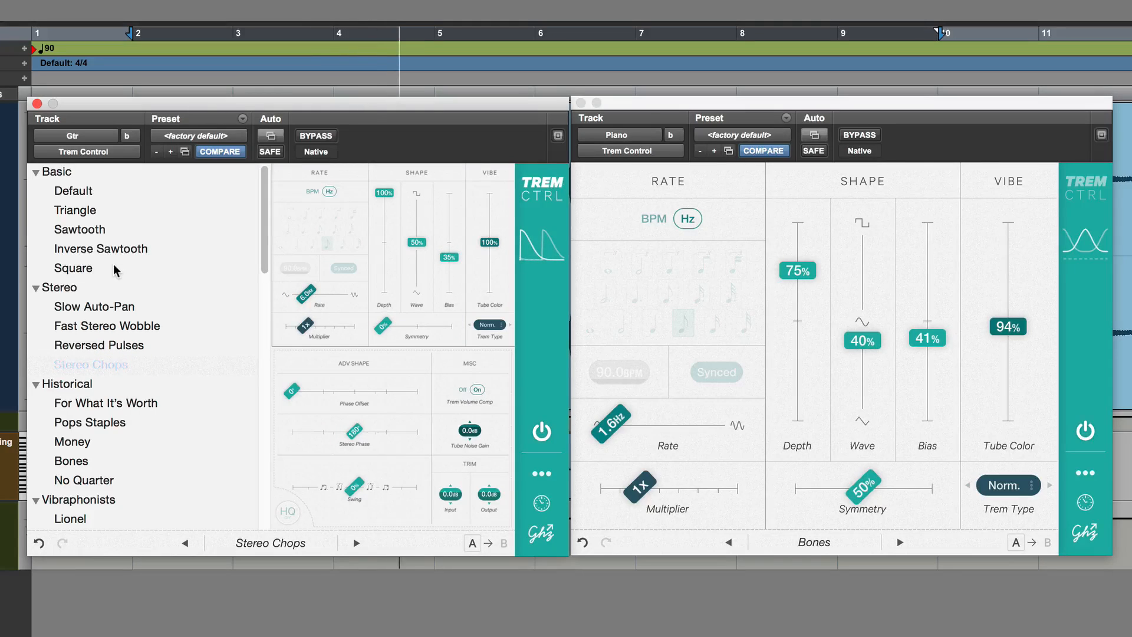
# Audition the Vibraphonists presets Lionel and Milt and the Harmonic presets Leo, Wub Wub, Harmonic Chop and Where's the Bass? on the Gtr track
pyautogui.scroll(-5, 104, 391)
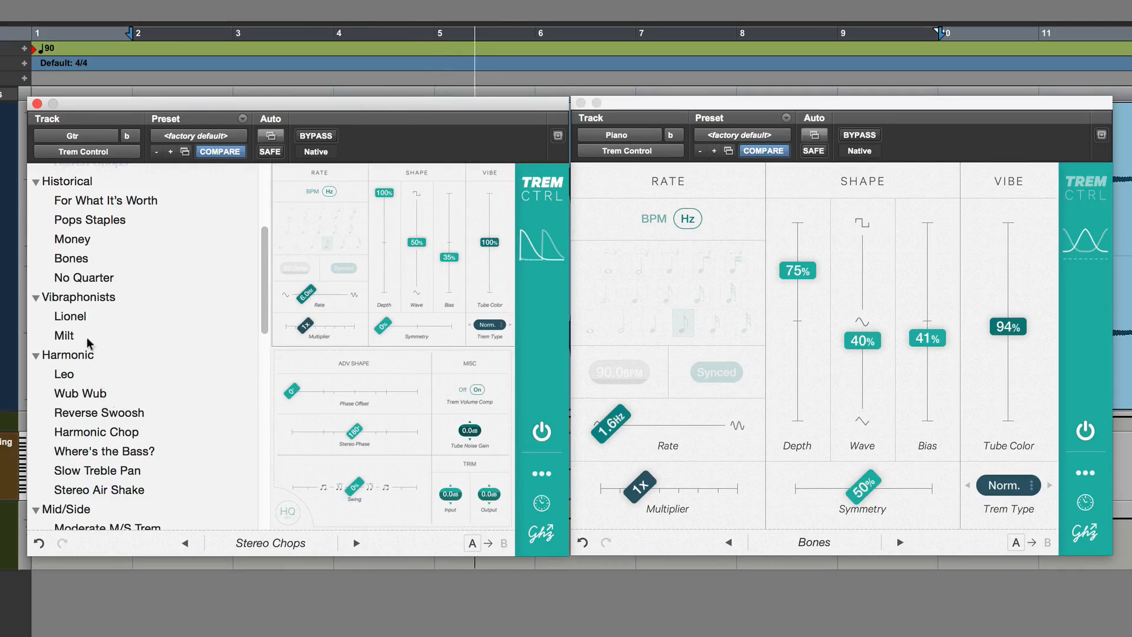
pyautogui.click(79, 317)
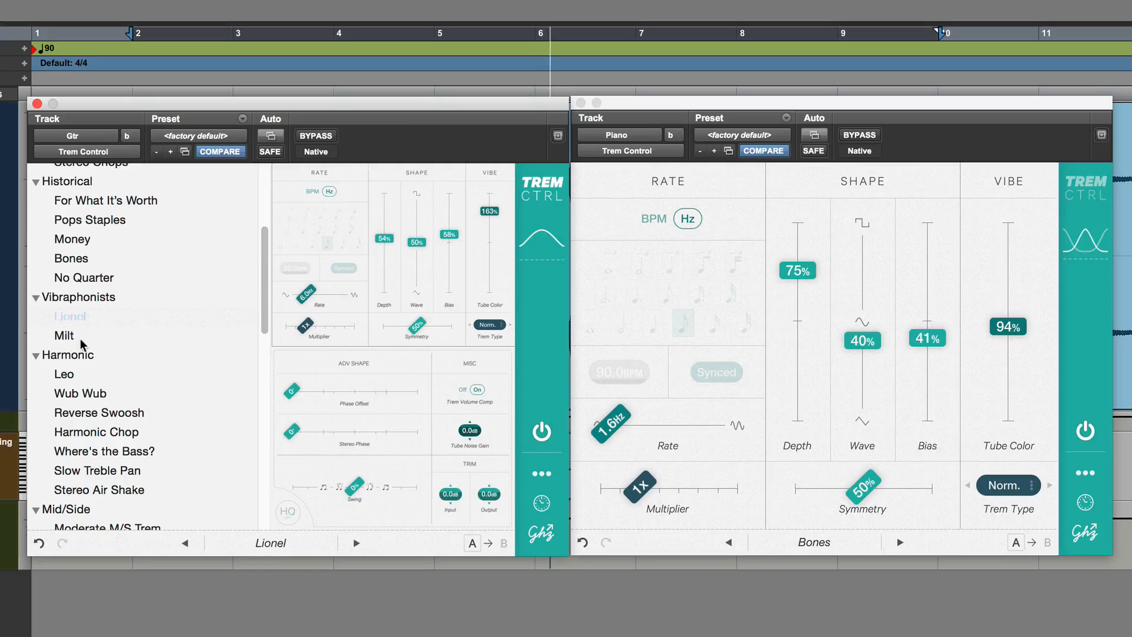
pyautogui.click(80, 337)
pyautogui.click(87, 374)
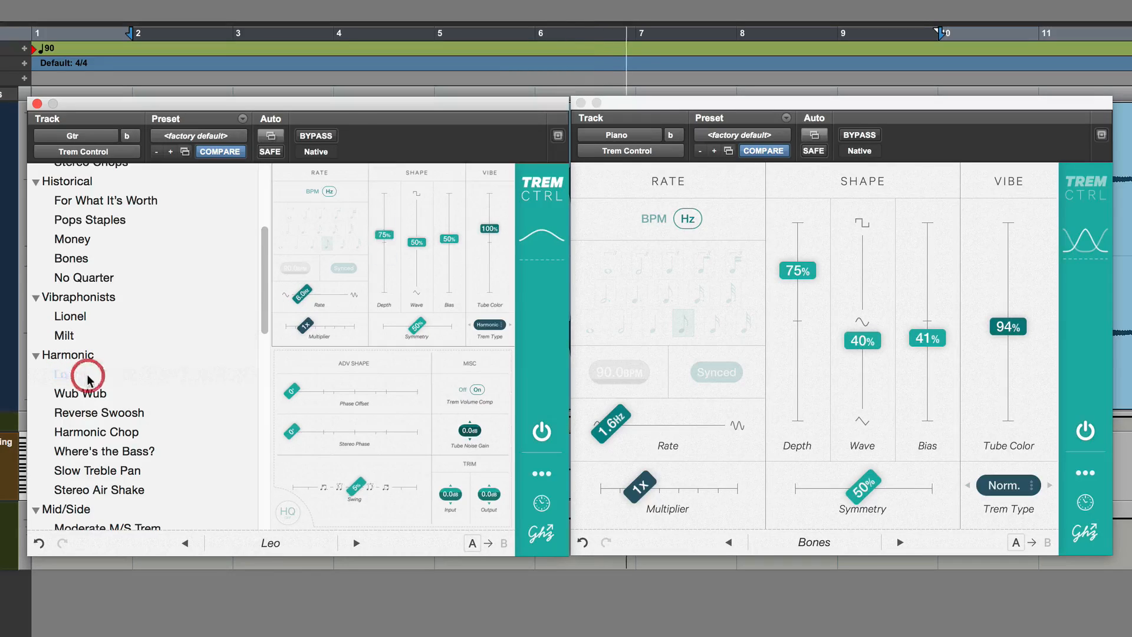
pyautogui.click(92, 393)
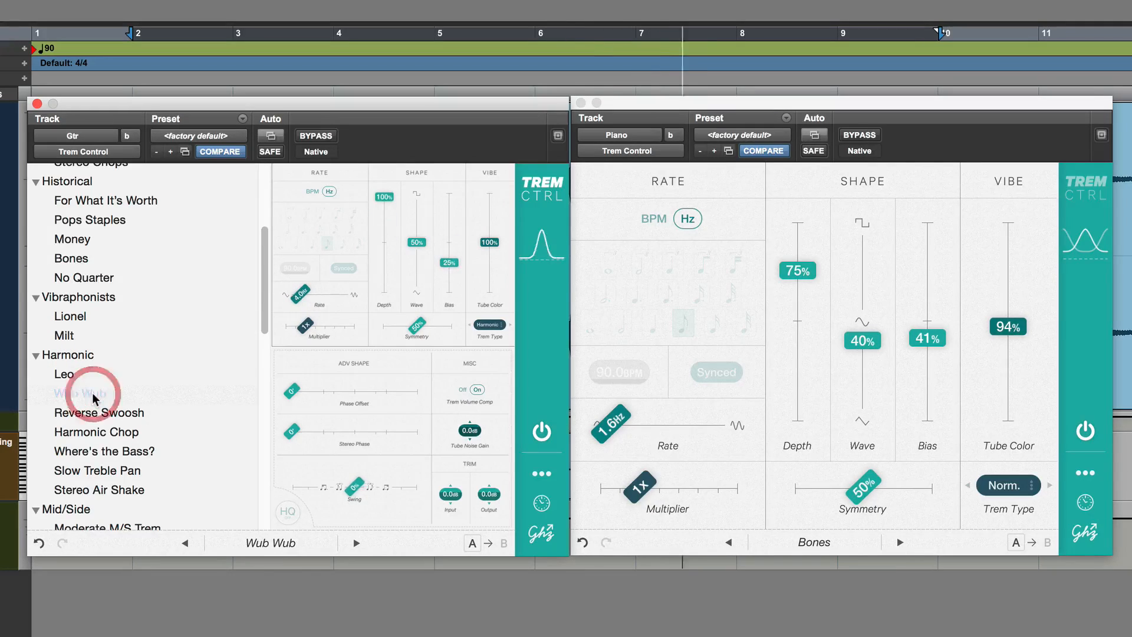
pyautogui.click(102, 432)
pyautogui.click(104, 452)
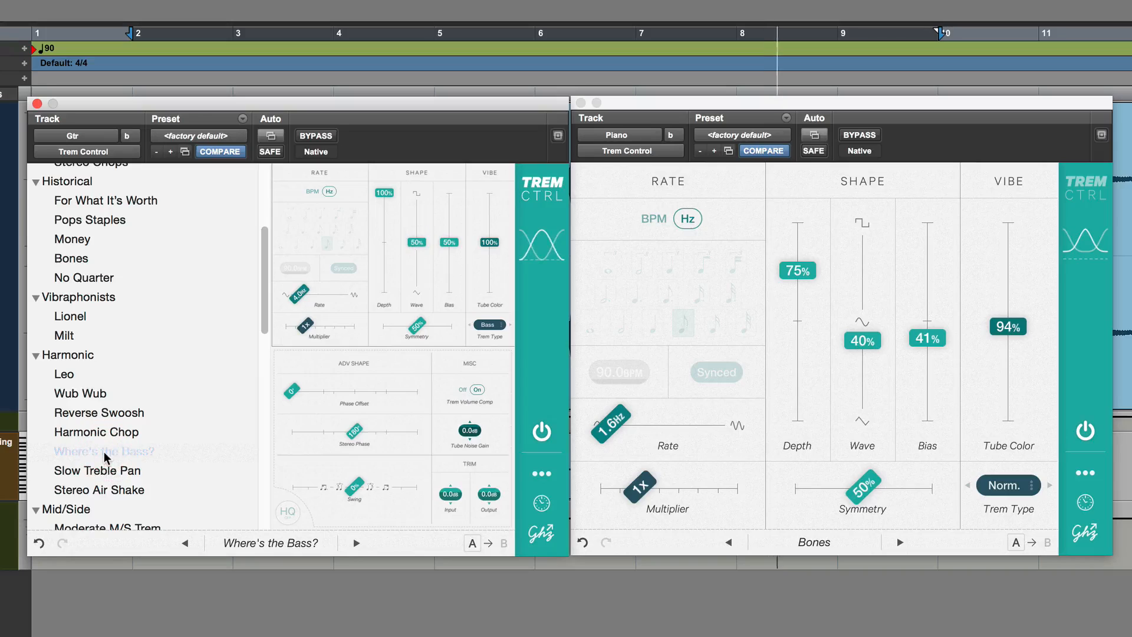
# Audition the Mid/Side presets Moderate M/S Trem, Full M/S Trem, Weird Auto-Pan and Rotate Right on the Gtr track
pyautogui.scroll(-3, 107, 466)
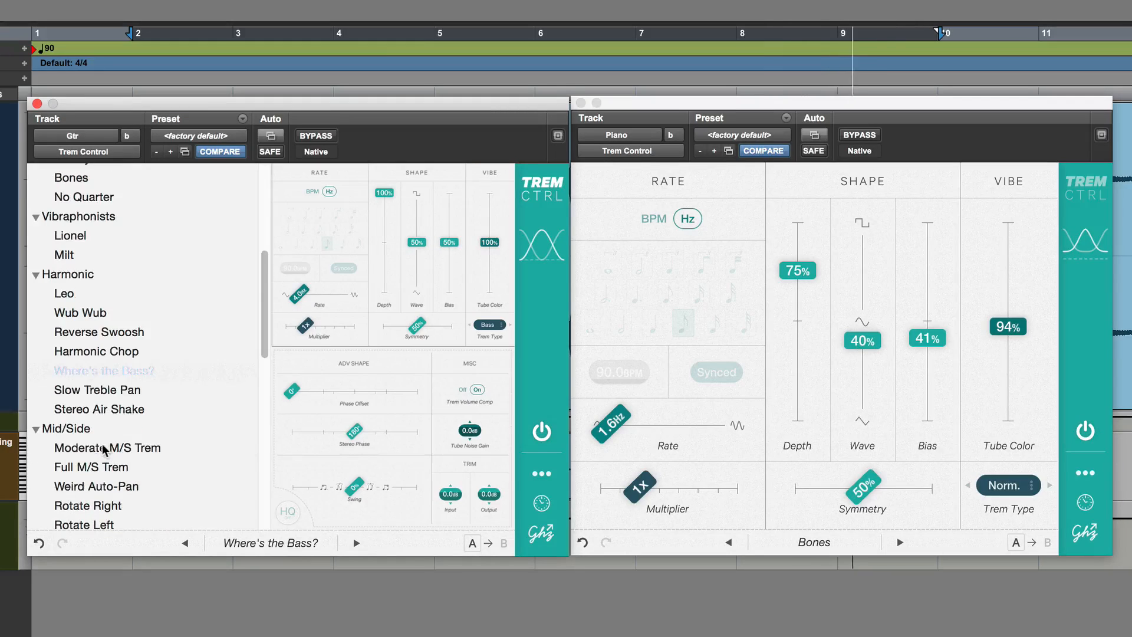
pyautogui.click(102, 449)
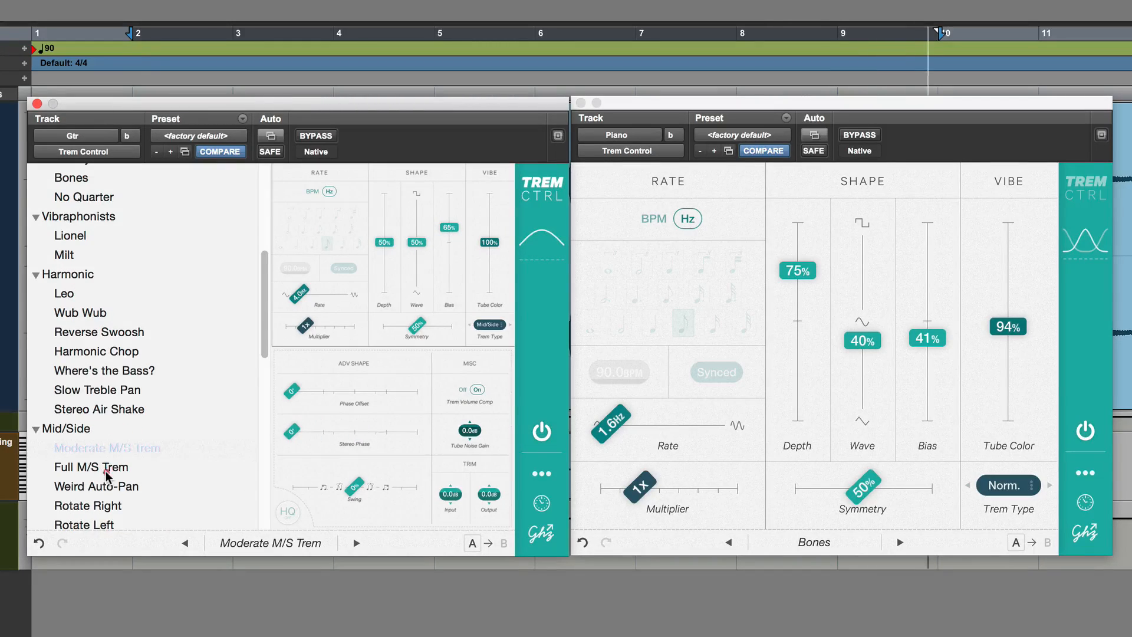
pyautogui.click(106, 468)
pyautogui.click(110, 486)
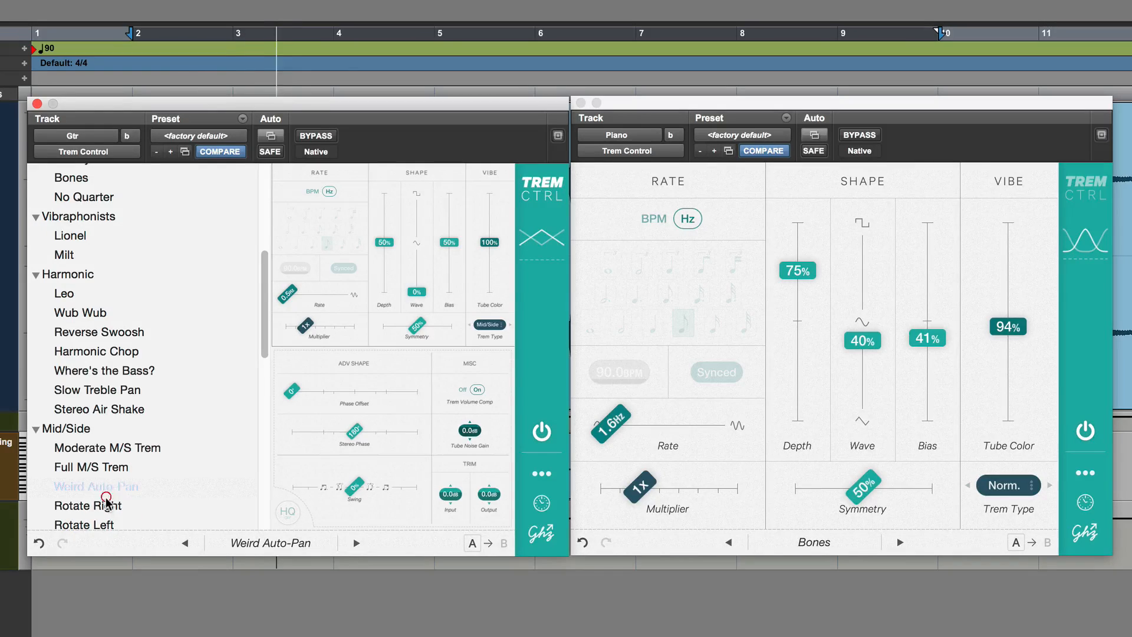
pyautogui.click(108, 504)
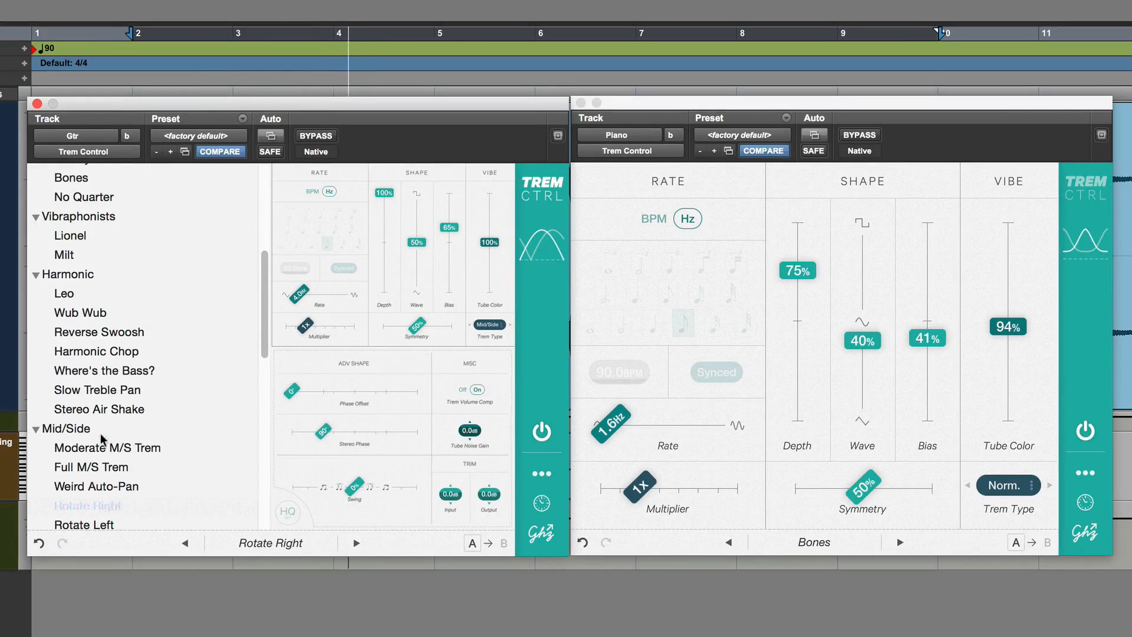
# Audition the Bizarre presets Centrifuge, Rewind, Broken Digital and Helicopter on the Gtr track, returning to Rewind
pyautogui.scroll(-4, 102, 439)
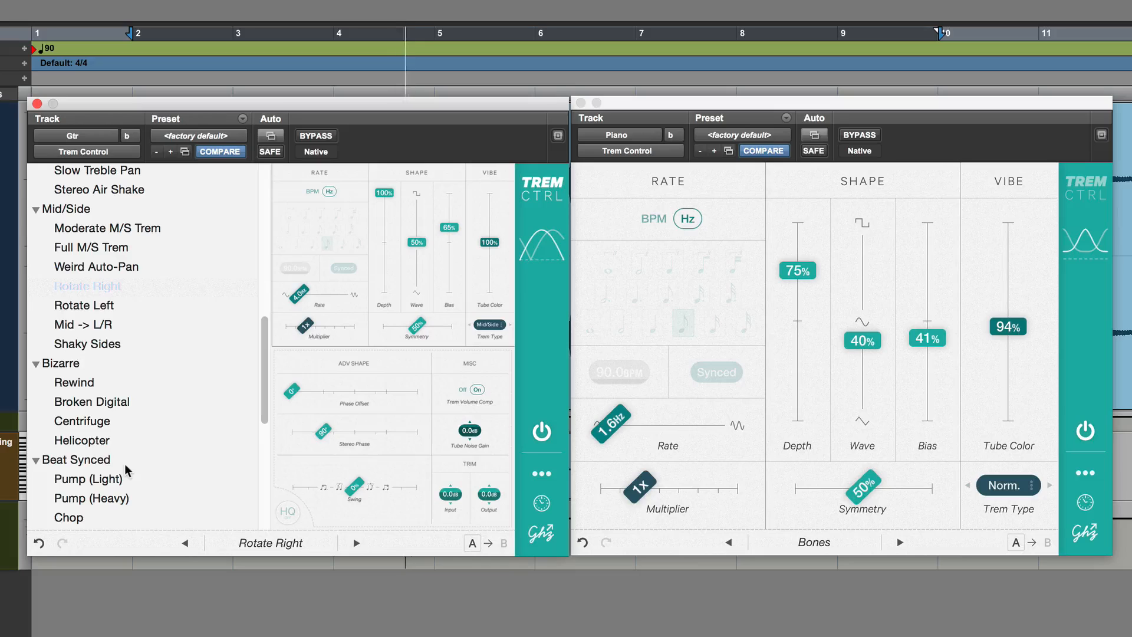
pyautogui.click(91, 422)
pyautogui.click(94, 391)
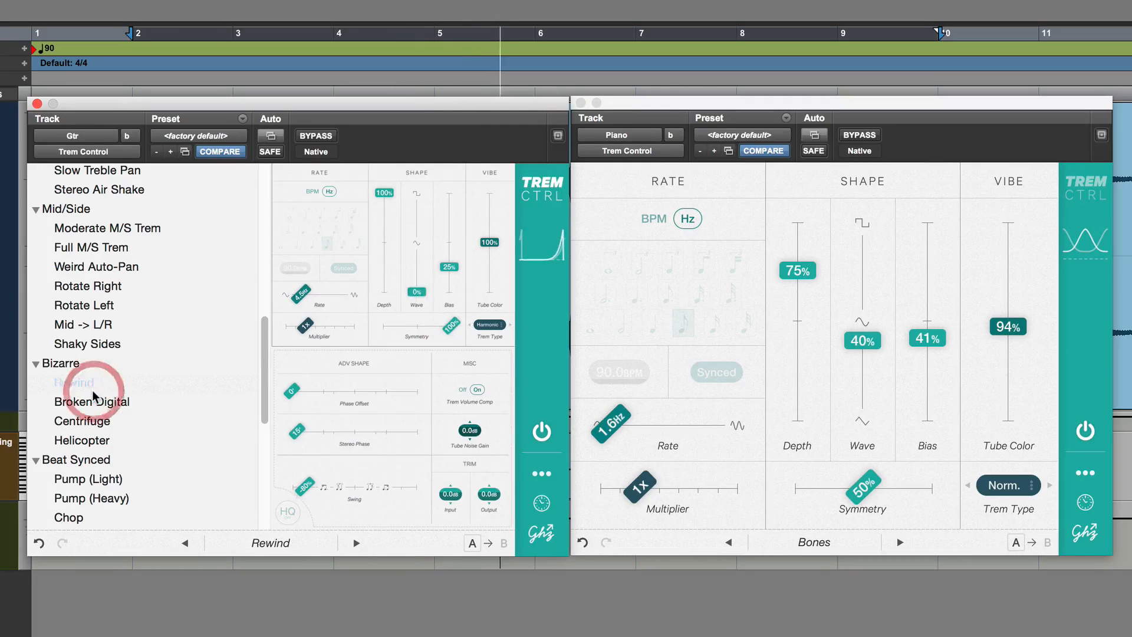
pyautogui.click(94, 403)
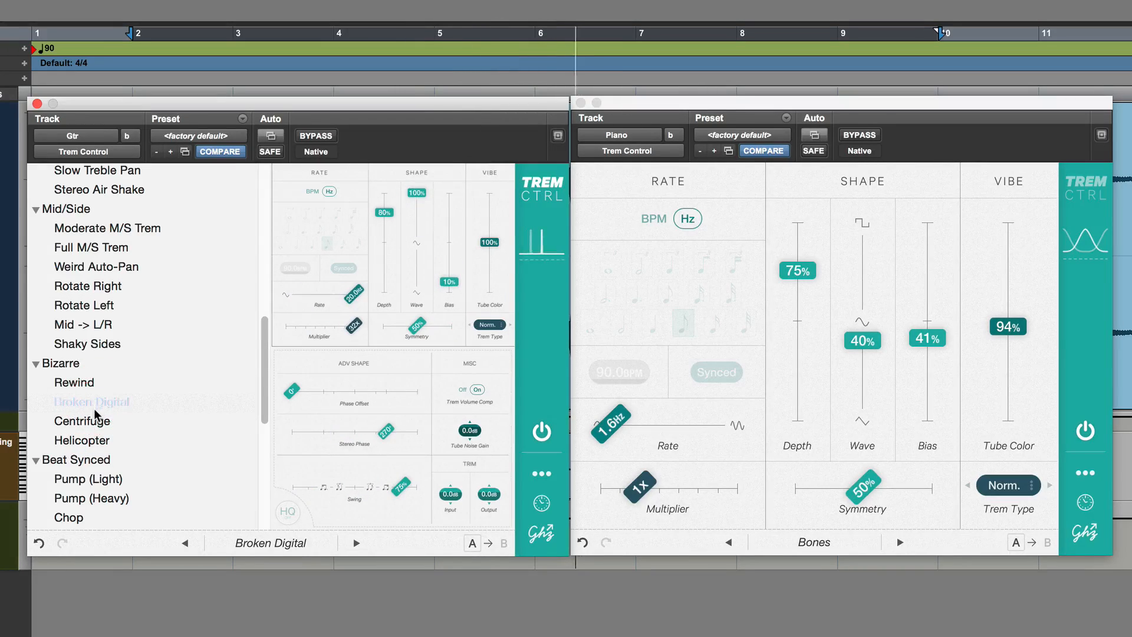
pyautogui.click(99, 440)
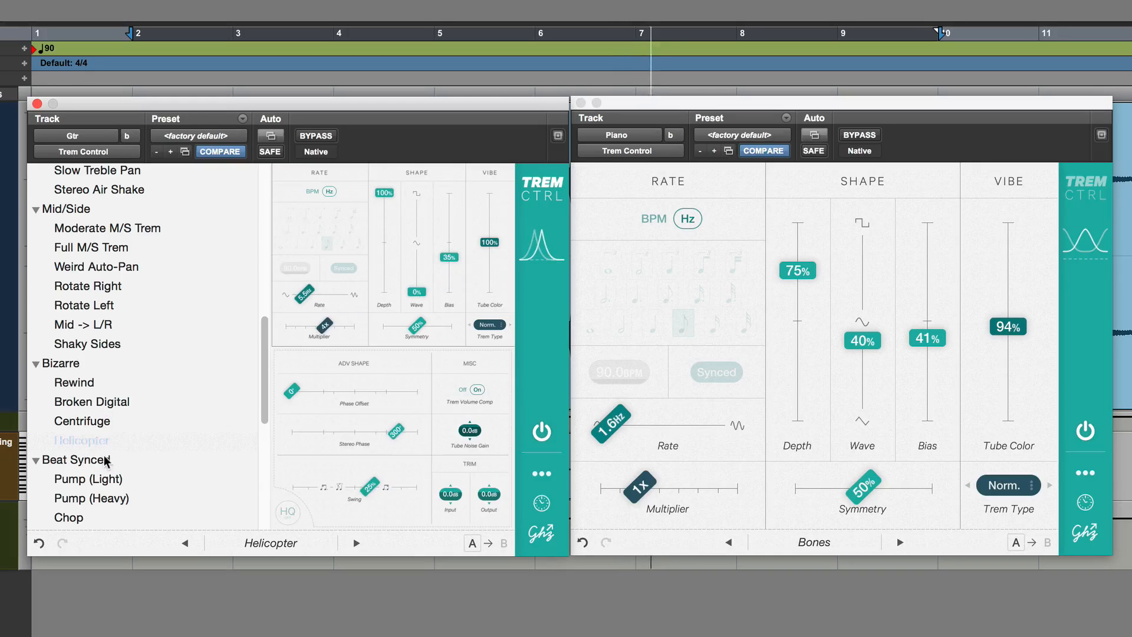
pyautogui.click(78, 382)
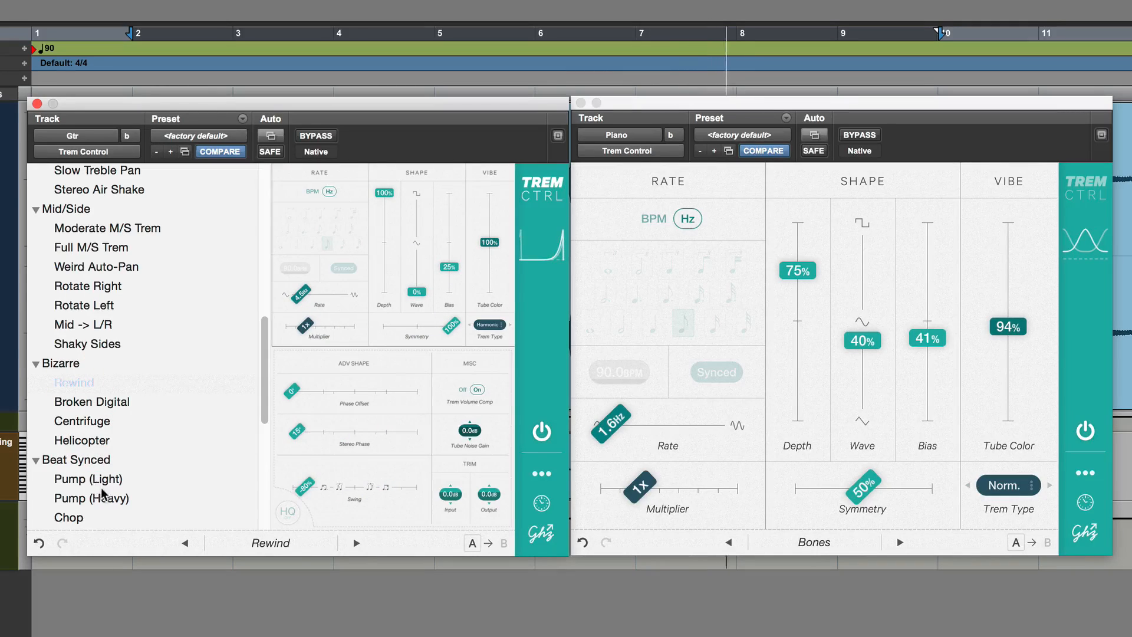
# Load the Beat Synced preset Pump (Light) on the Gtr tremolo and close the preset browser
pyautogui.click(89, 478)
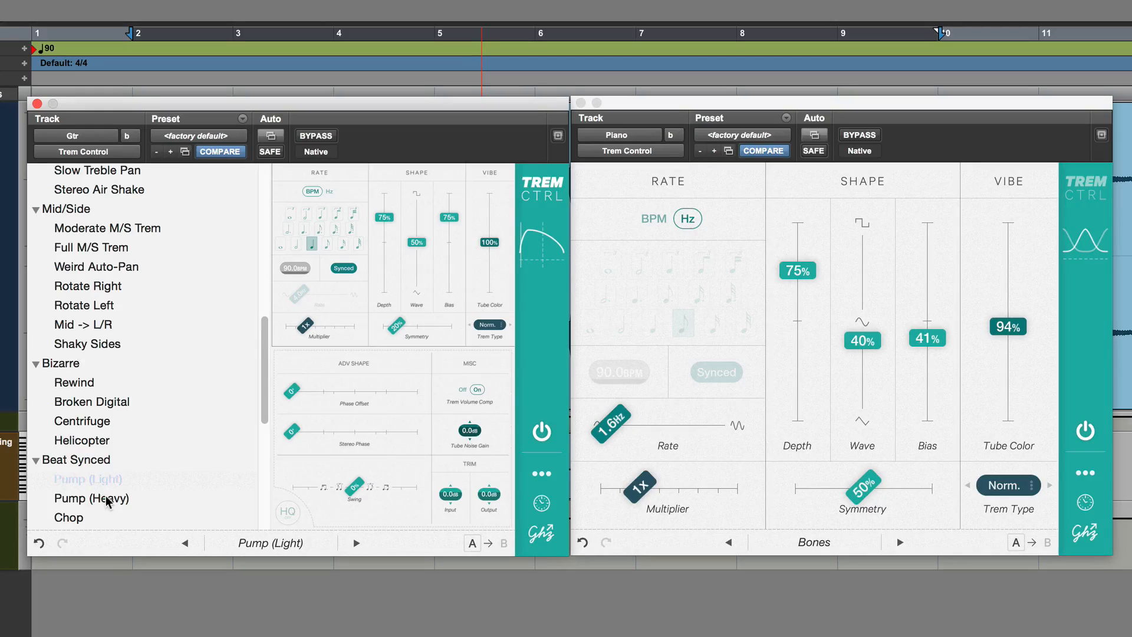
pyautogui.scroll(-3, 136, 394)
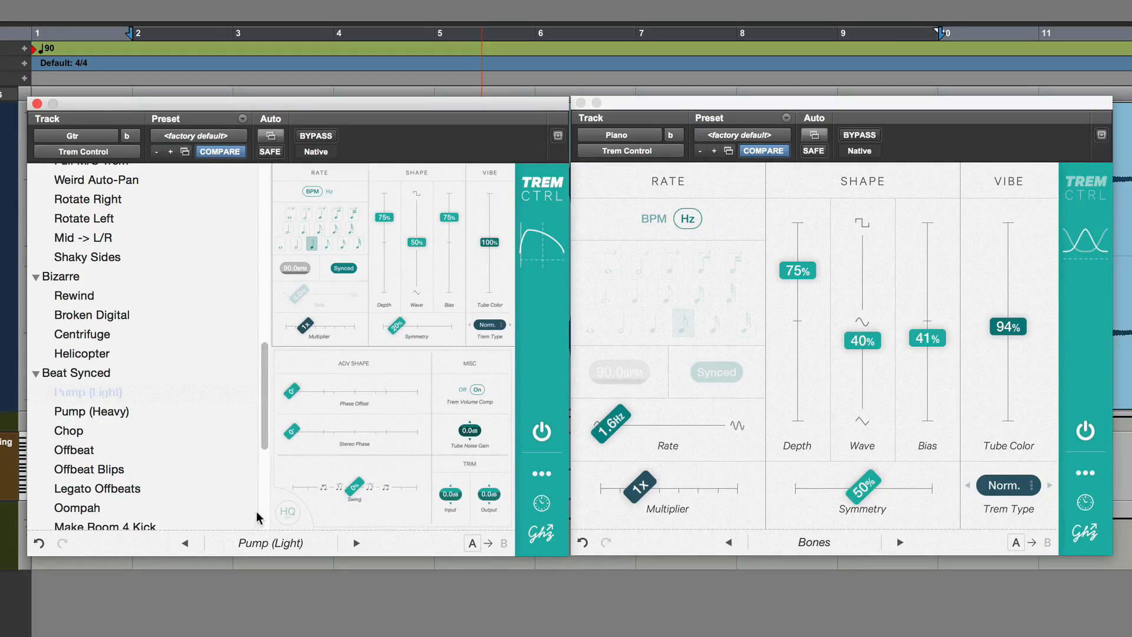
pyautogui.click(305, 544)
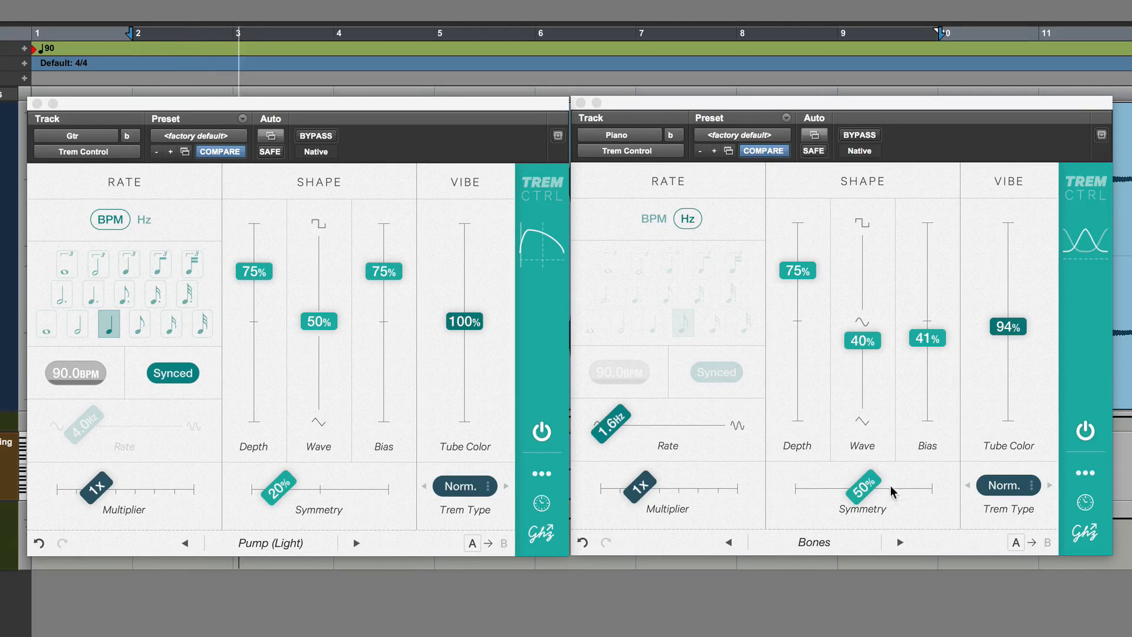
# Set the Piano tremolo's Tube Color to 177%, Depth to 77% and Wave to 80%
pyautogui.moveTo(1007, 326); pyautogui.dragTo(1007, 246)
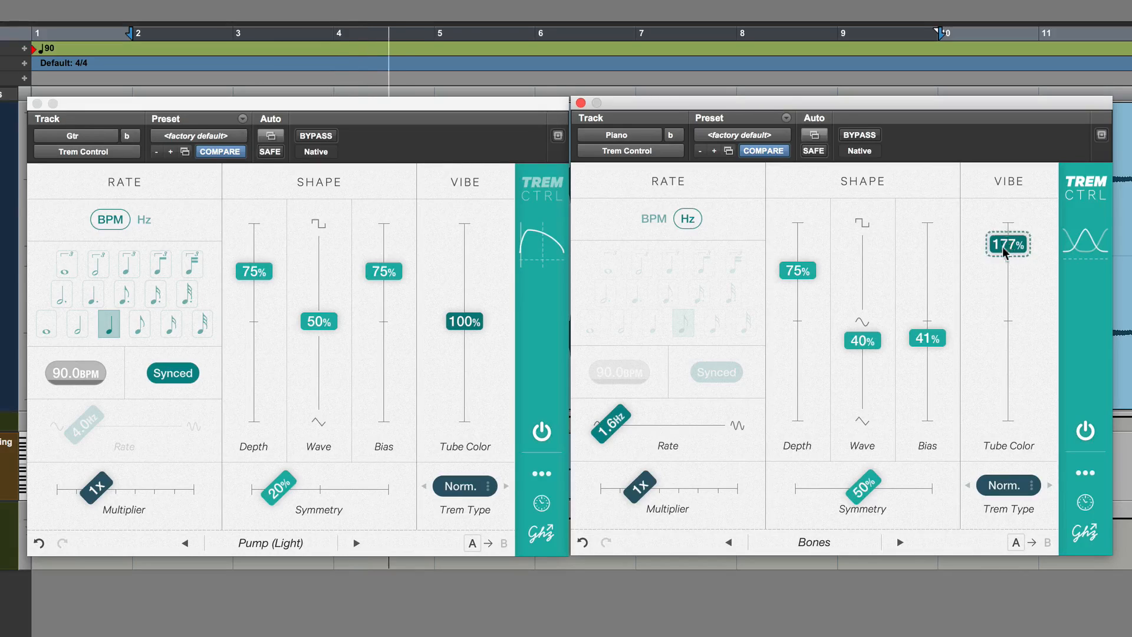
pyautogui.moveTo(796, 260)
pyautogui.mouseDown()
pyautogui.moveTo(796, 241)
pyautogui.moveTo(798, 267)
pyautogui.mouseUp()
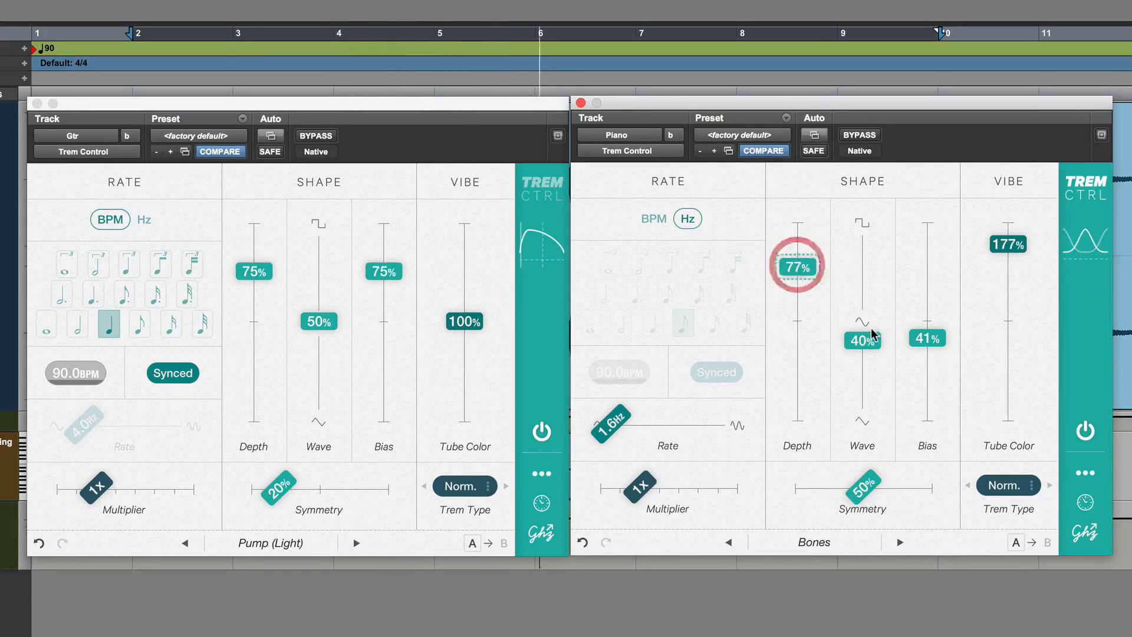
pyautogui.moveTo(870, 339); pyautogui.dragTo(861, 259)
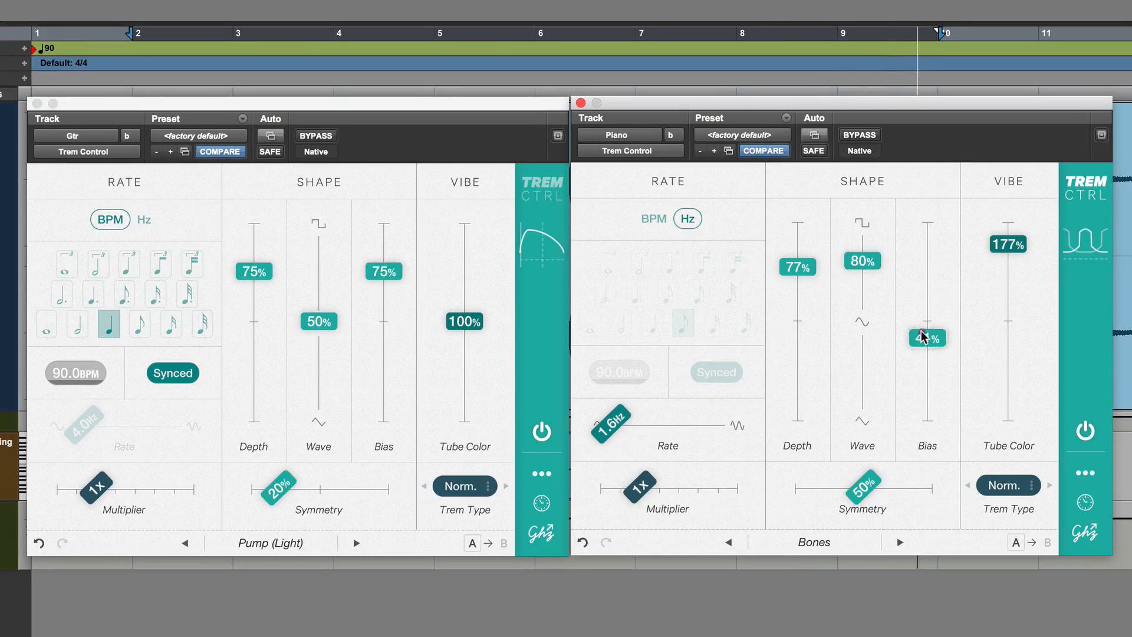
# Set the Piano tremolo's Bias to 65% and Depth to 58%
pyautogui.moveTo(912, 341); pyautogui.dragTo(925, 291)
pyautogui.moveTo(808, 282); pyautogui.dragTo(806, 306)
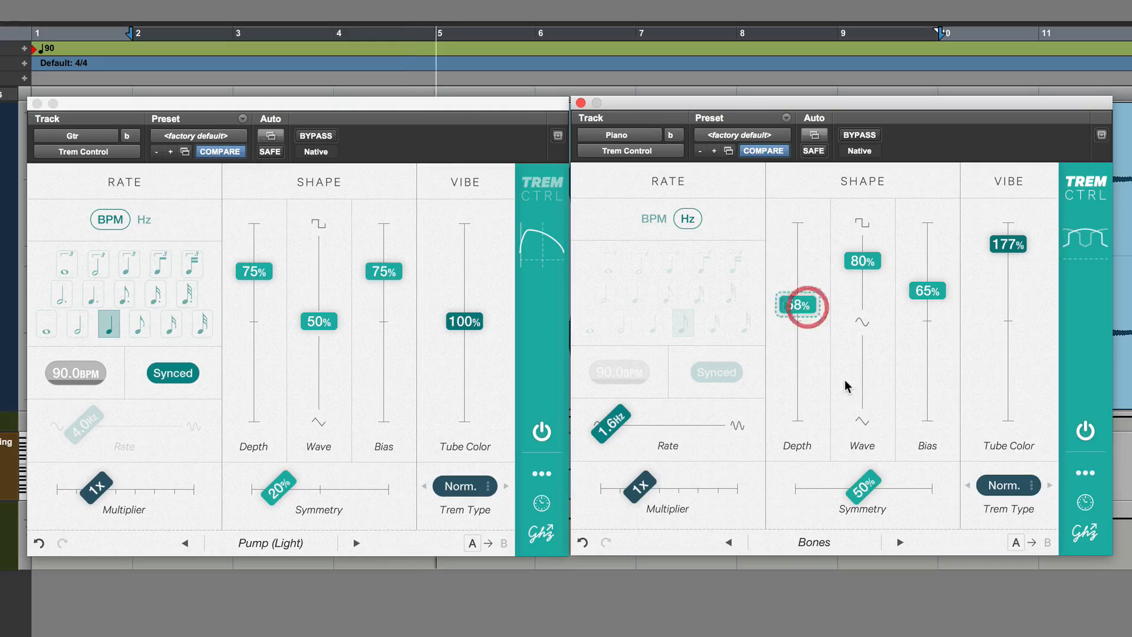
# Audition the Stereo presets Slow Auto-Pan, Fast Stereo Wobble and Reversed Pulses on the Piano track, returning to Fast Stereo Wobble and closing the preset browser
pyautogui.click(806, 540)
pyautogui.click(648, 304)
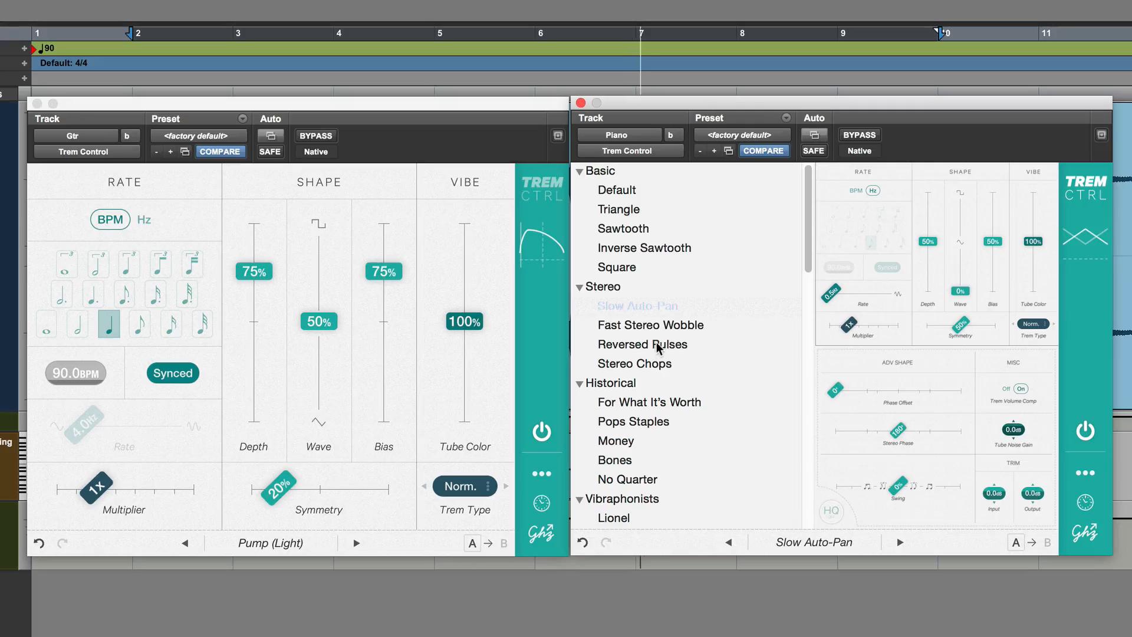
pyautogui.click(656, 322)
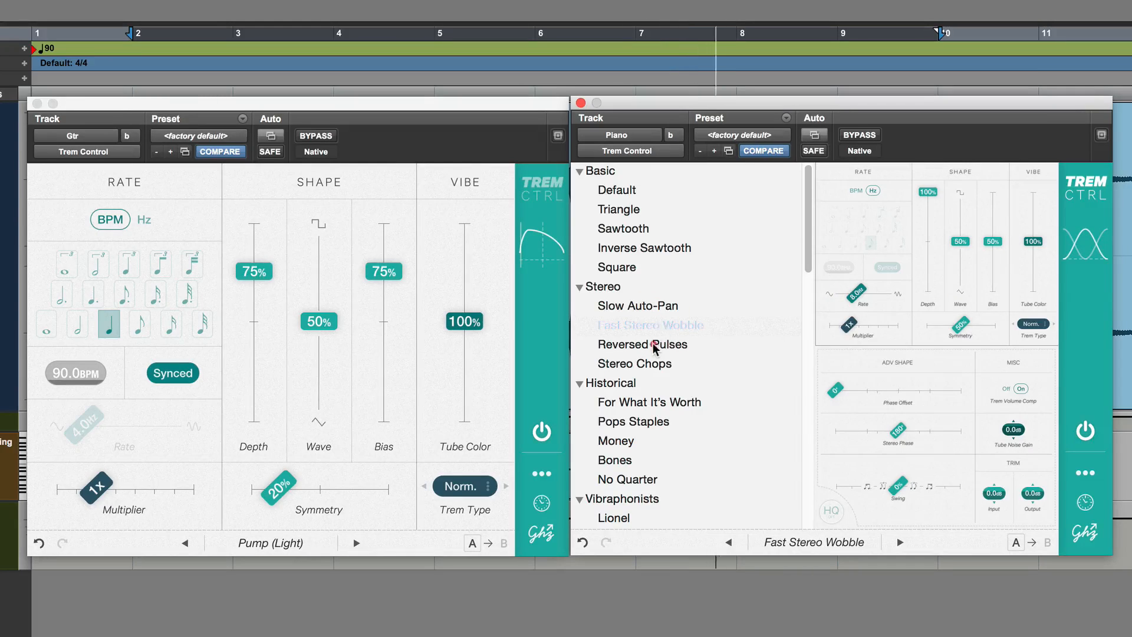
pyautogui.click(655, 345)
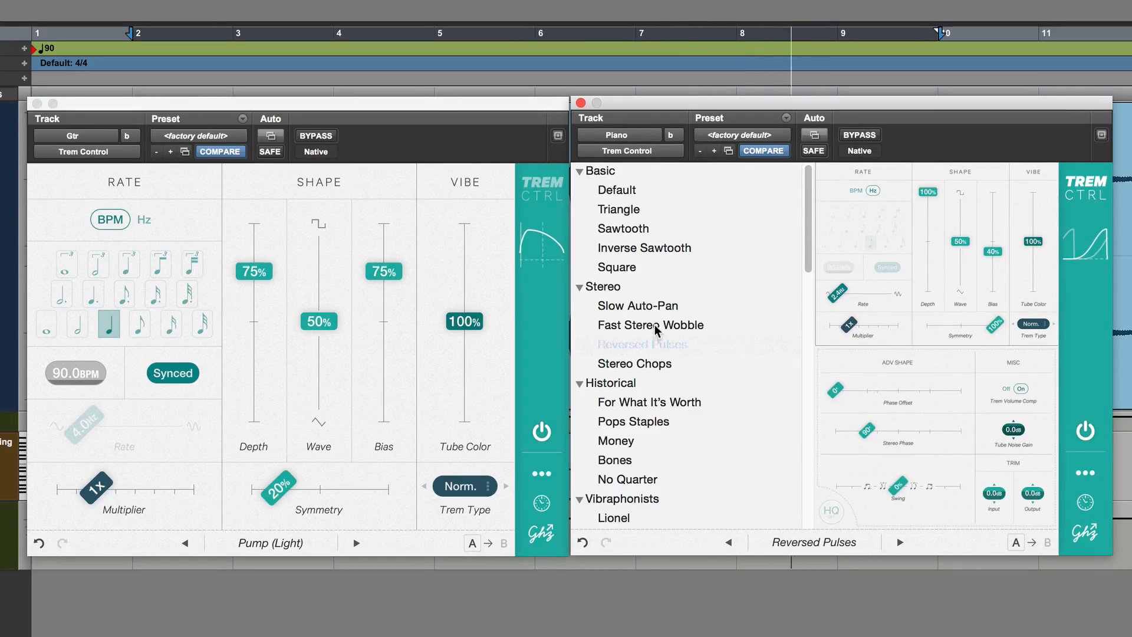
pyautogui.click(656, 325)
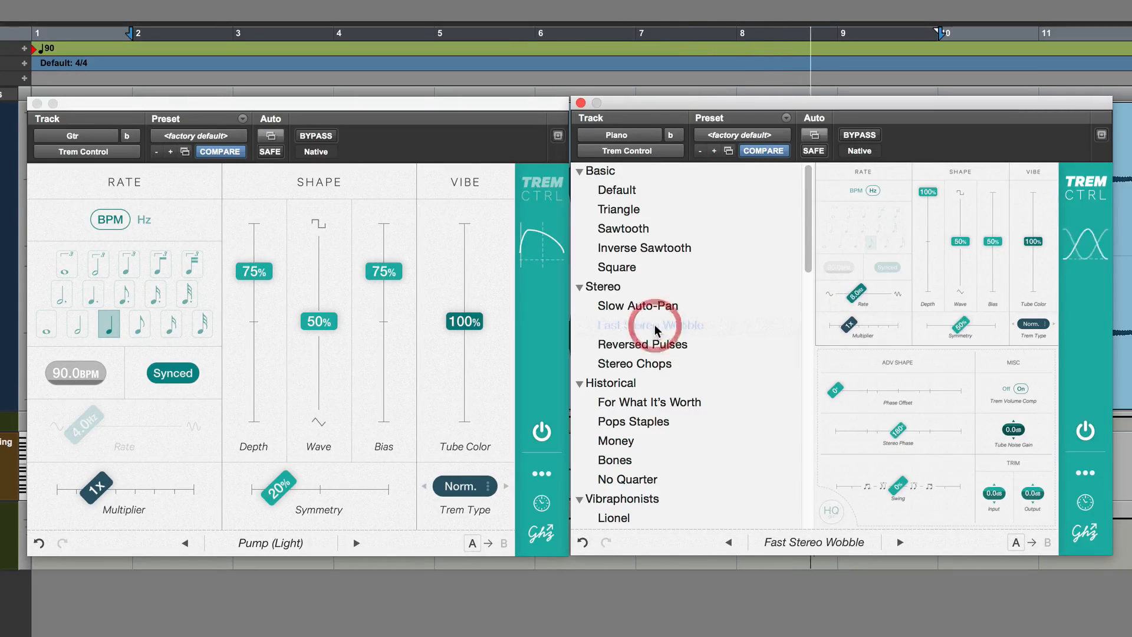
pyautogui.click(870, 541)
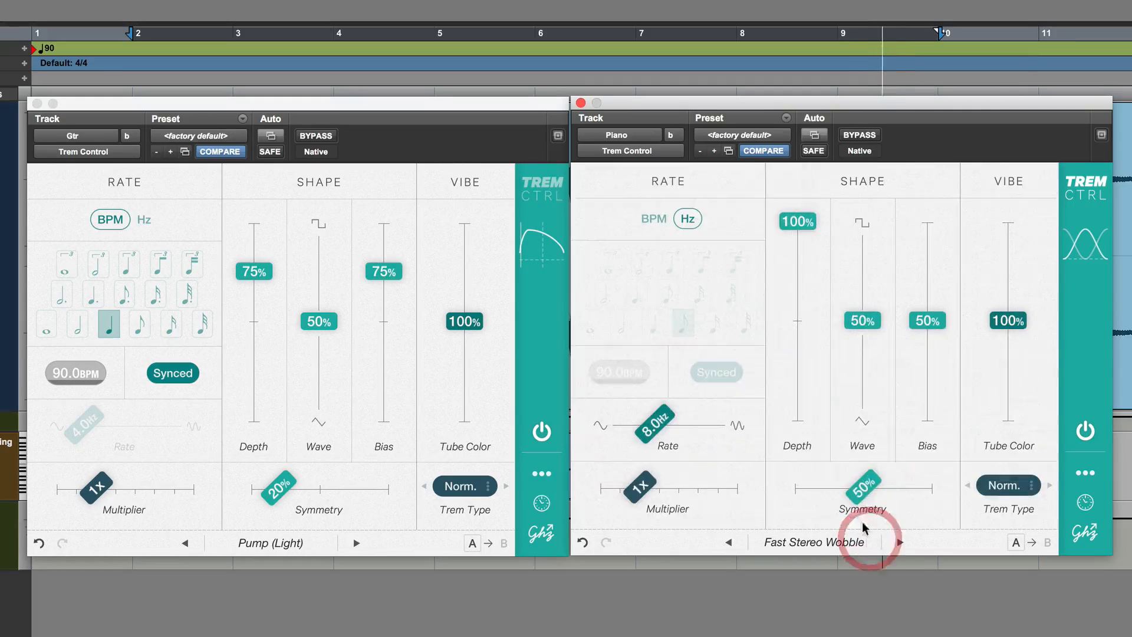
# Switch the Piano tremolo's rate to BPM with a quarter-note value and set its Depth to 74%
pyautogui.click(659, 218)
pyautogui.click(652, 324)
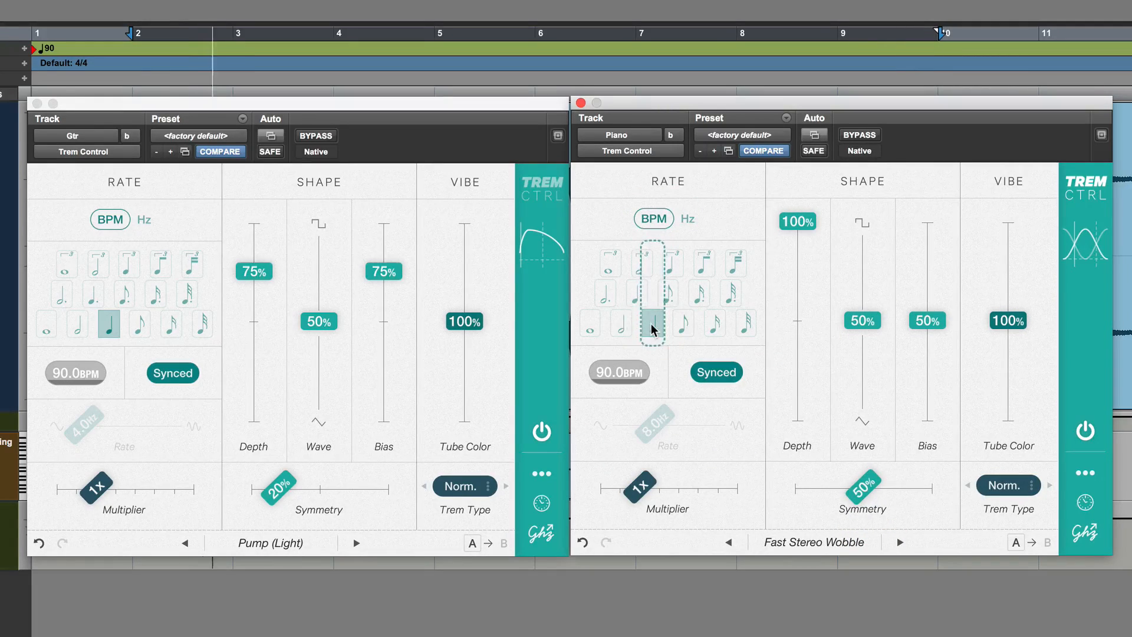
pyautogui.moveTo(800, 222); pyautogui.dragTo(811, 276)
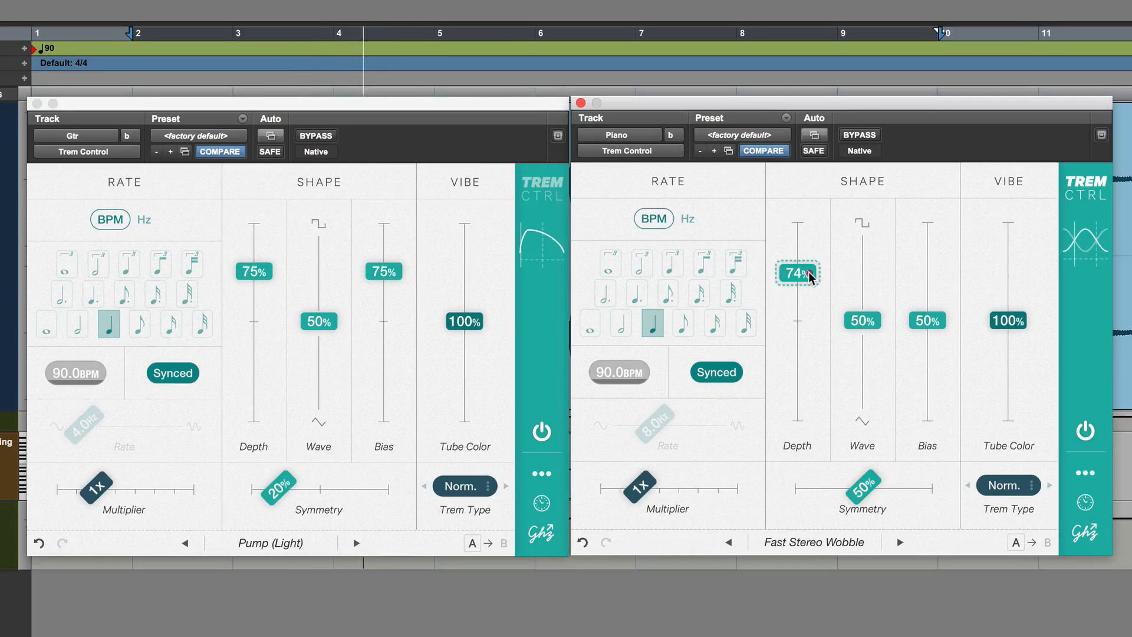
pyautogui.click(811, 276)
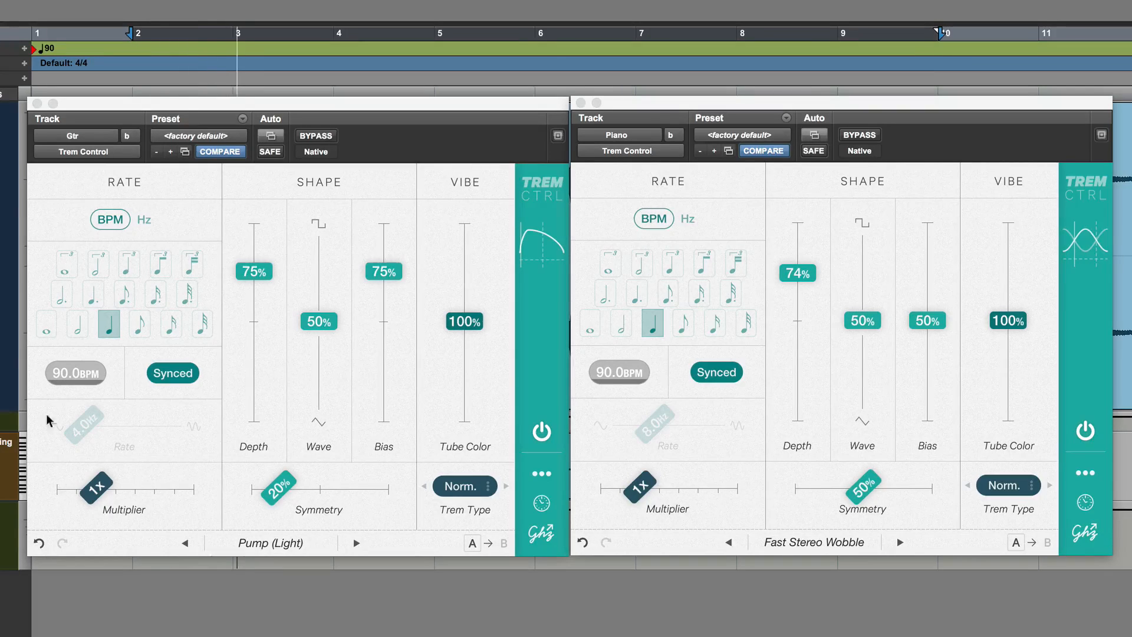
# Bypass the Gtr and Piano tremolos together and re-enable both to compare the dry and processed sound
pyautogui.click(316, 136)
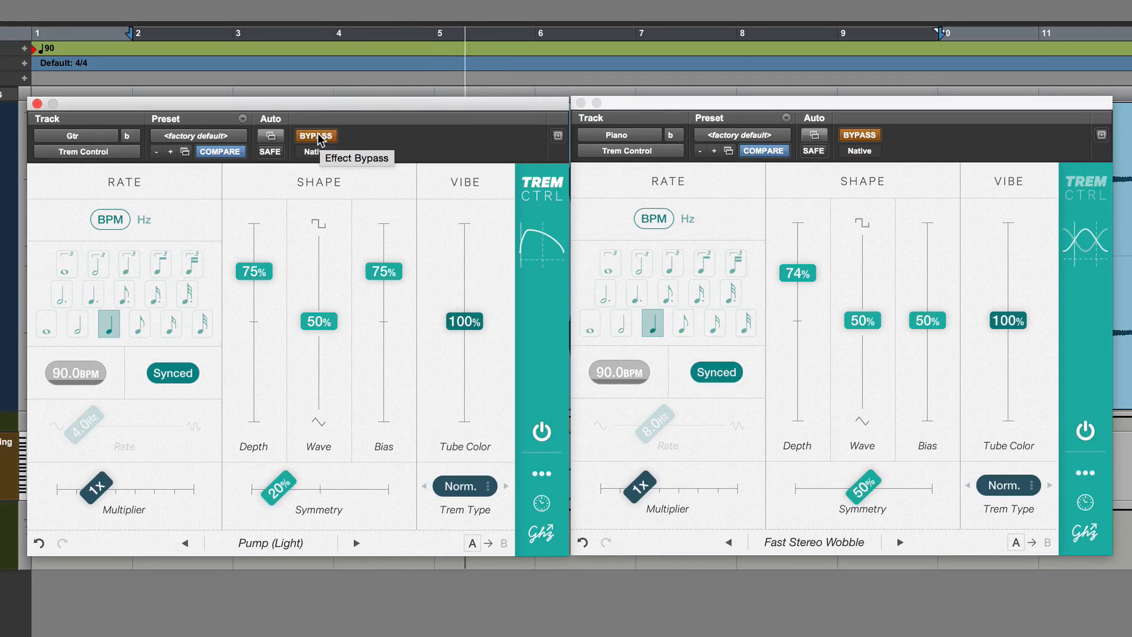
pyautogui.click(317, 136)
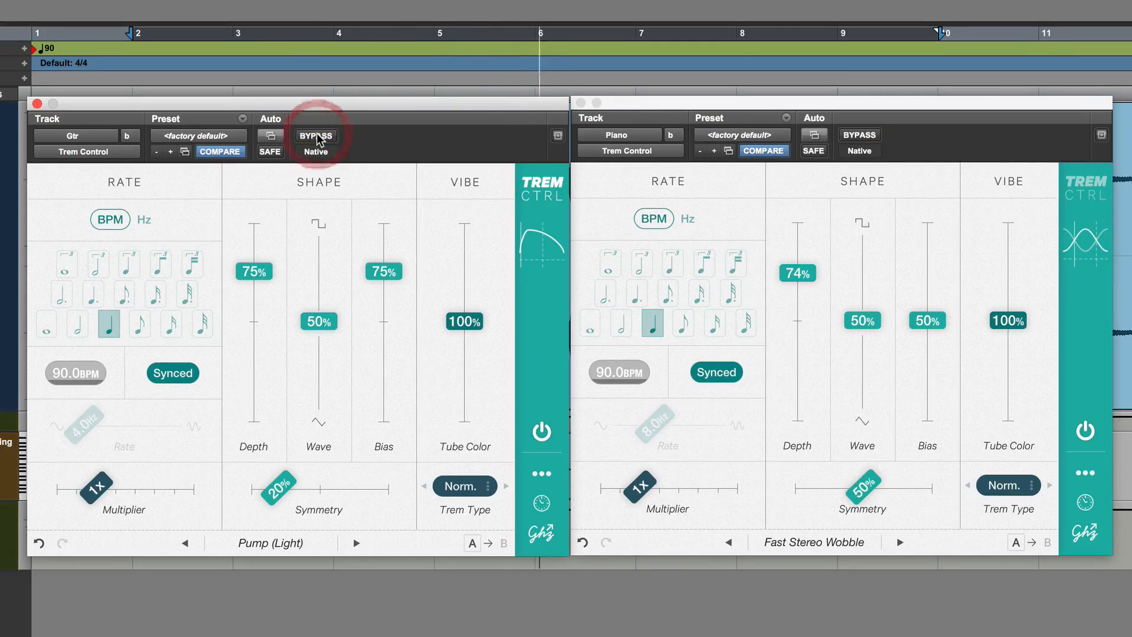